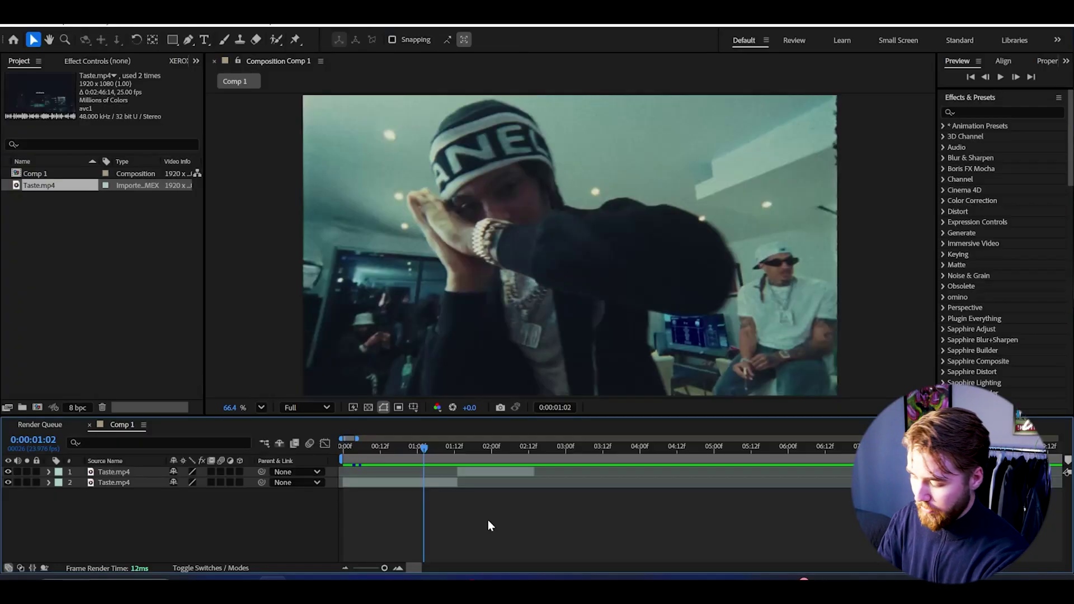
Add an adjustment layer above both clips, split it at 0:00:01:00 and delete the earlier part
key(ctrl+alt+y)
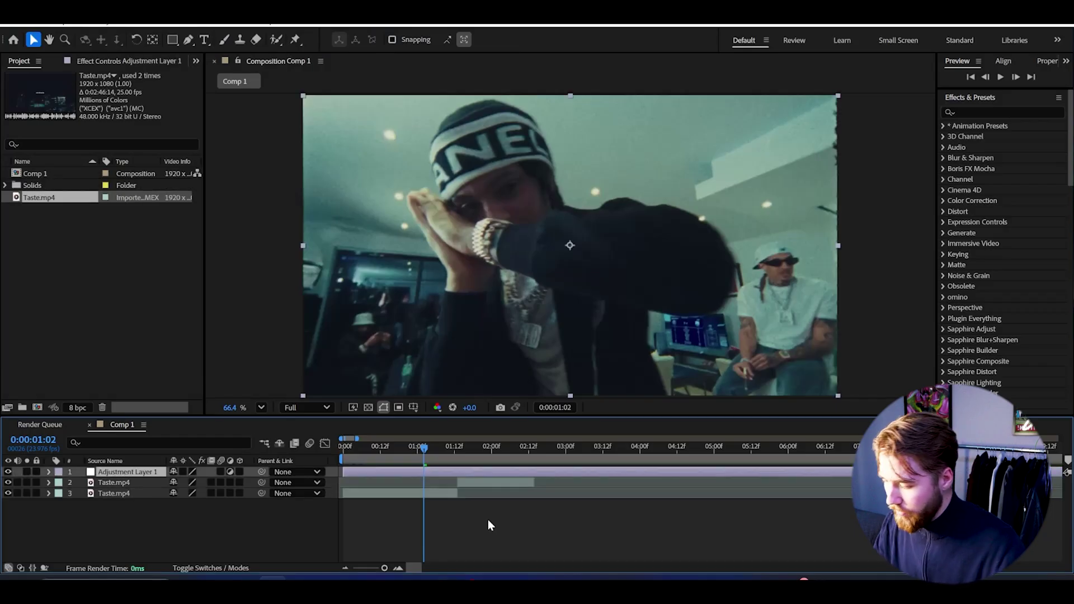
mouse_move(424, 454)
mouse_down()
mouse_move(493, 473)
mouse_move(417, 469)
mouse_up()
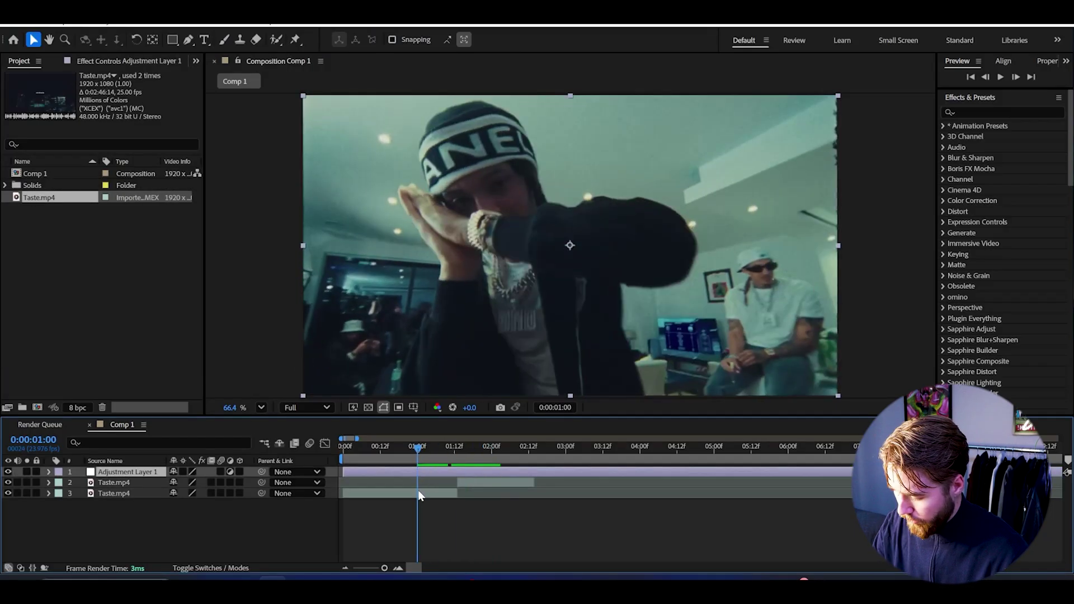
key(ctrl+shift+d)
click(411, 482)
key(Delete)
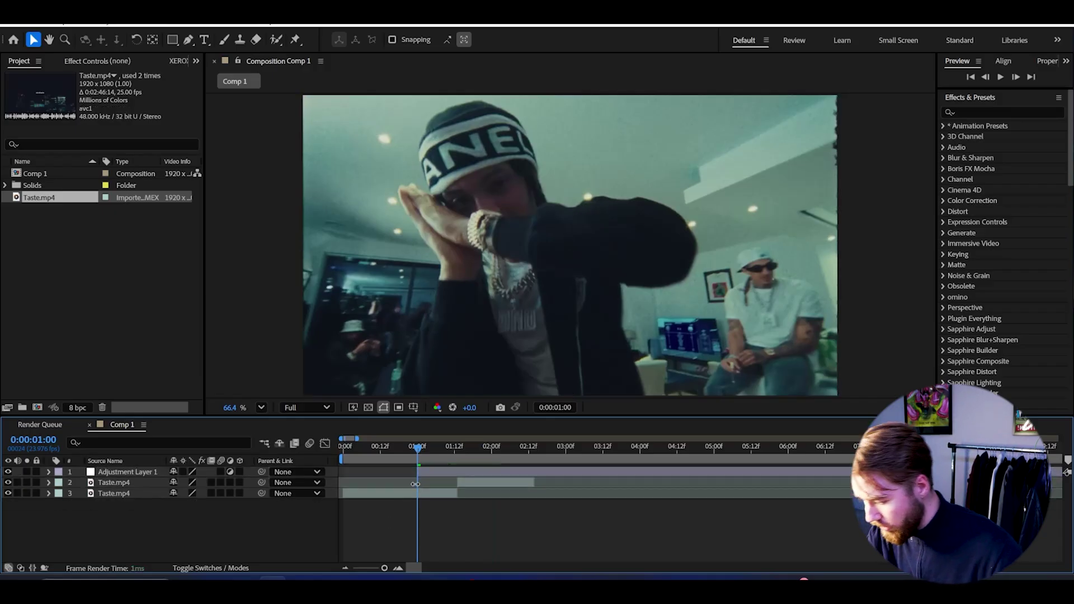
Trim the adjustment layer to one second, spanning 0:00:01:02 to 0:00:02:02 across the cut between the two clips
drag(423, 447, 495, 456)
click(518, 474)
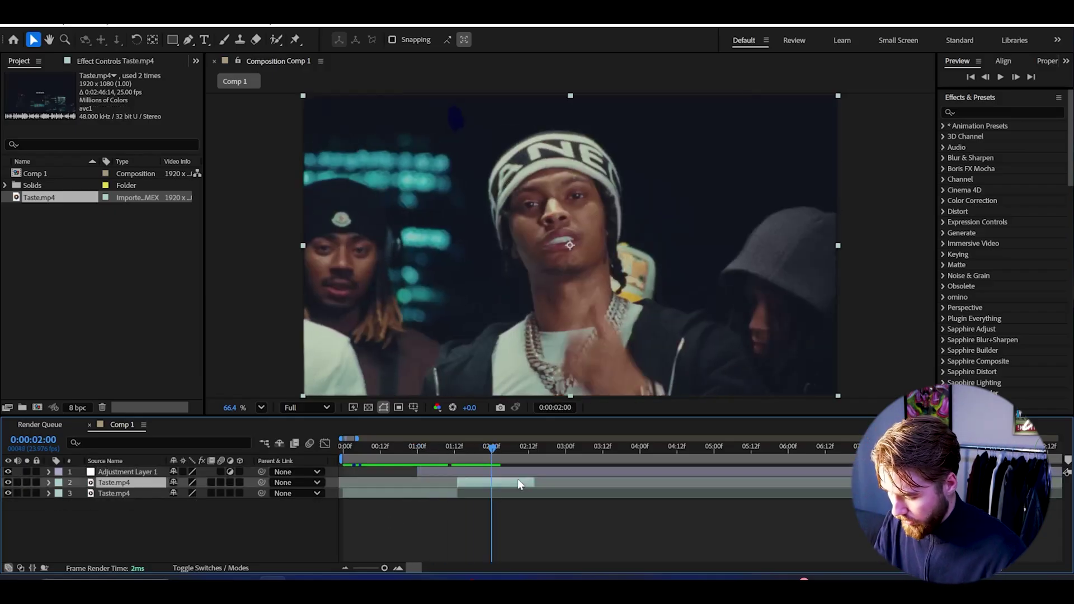
key(alt+])
click(458, 449)
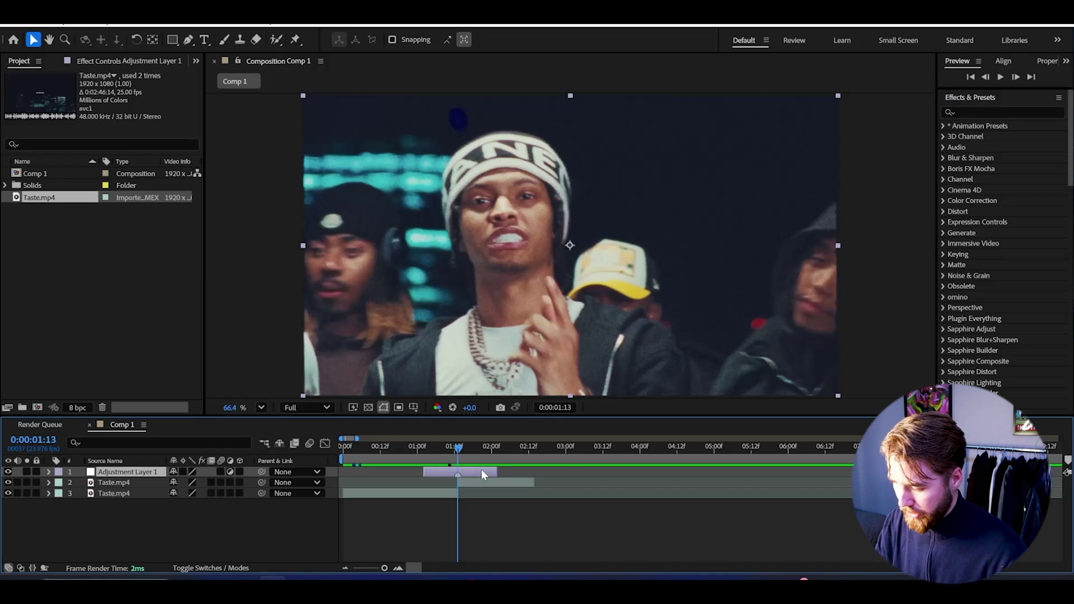
Apply the Transform effect to the adjustment layer
key(ctrl+space)
text(tr)
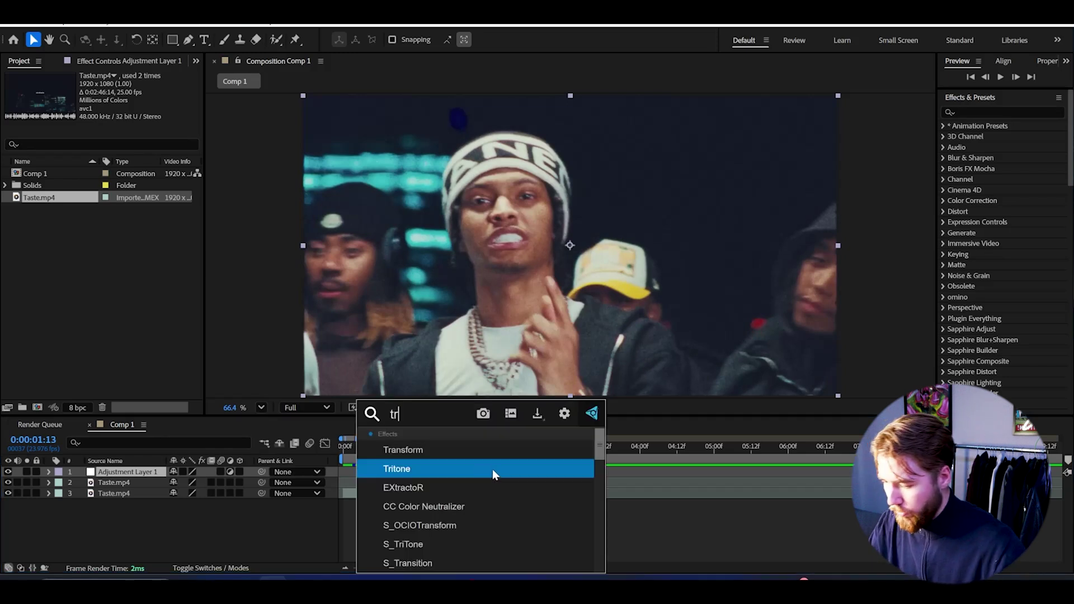
click(471, 451)
Keyframe the Transform effect's Rotation at 0° at 0:00:01:02, 180° at 0:00:01:13 and 1x+0.0° at 0:00:02:02, and preview the spin
key(i)
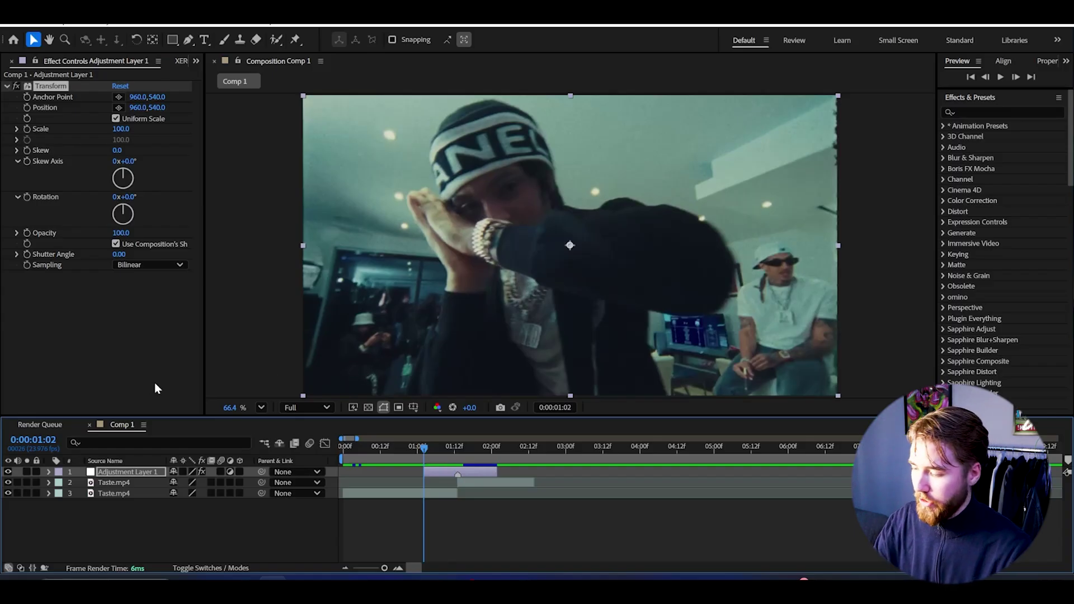
click(27, 198)
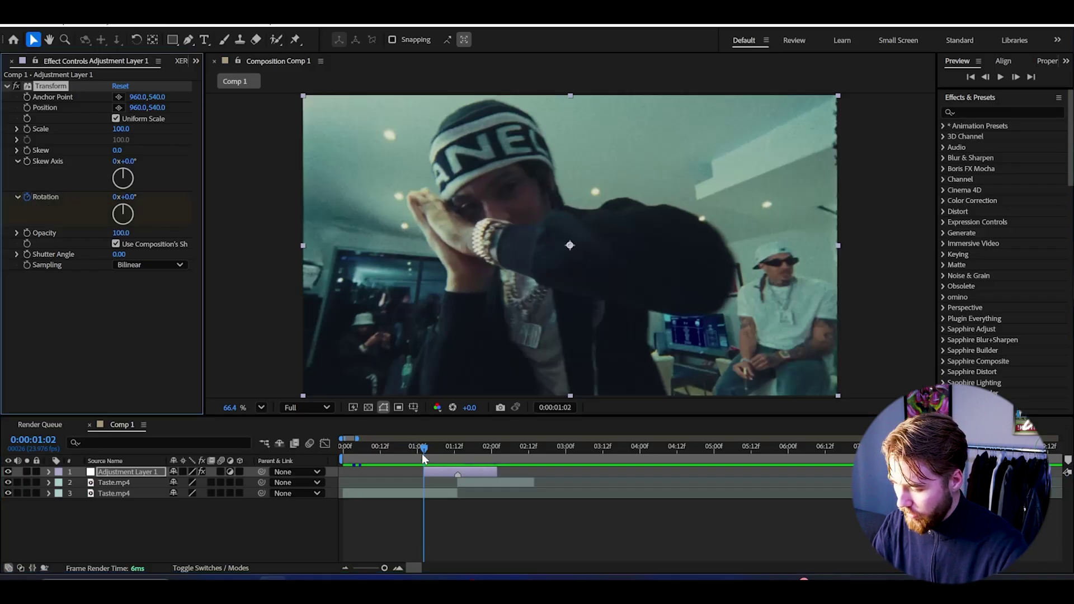
drag(423, 447, 458, 448)
drag(125, 197, 304, 388)
click(468, 449)
drag(468, 450, 498, 446)
click(114, 217)
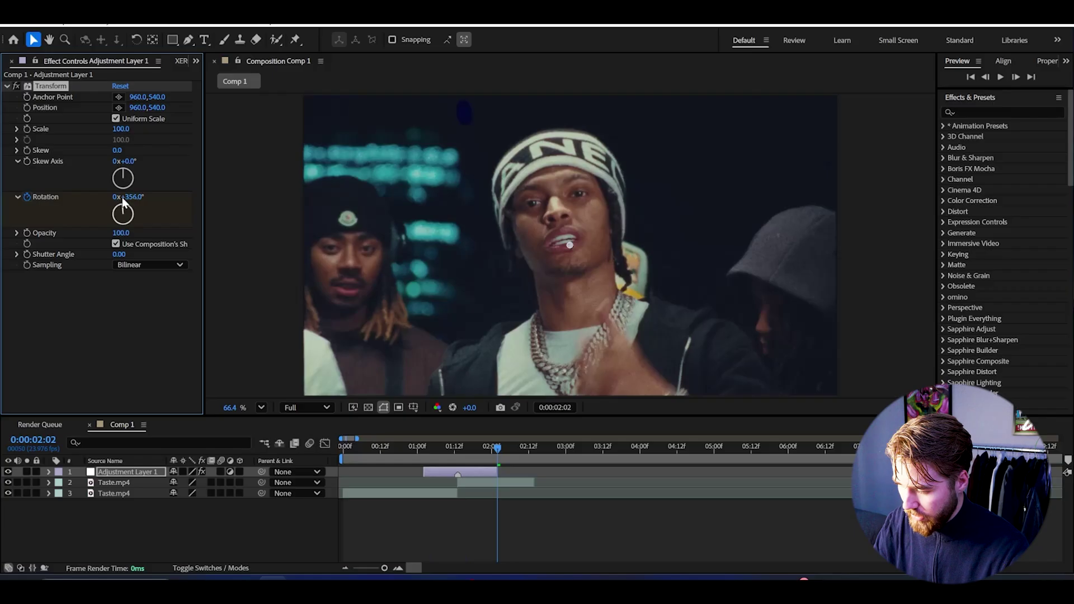
drag(123, 198, 124, 198)
drag(467, 450, 431, 450)
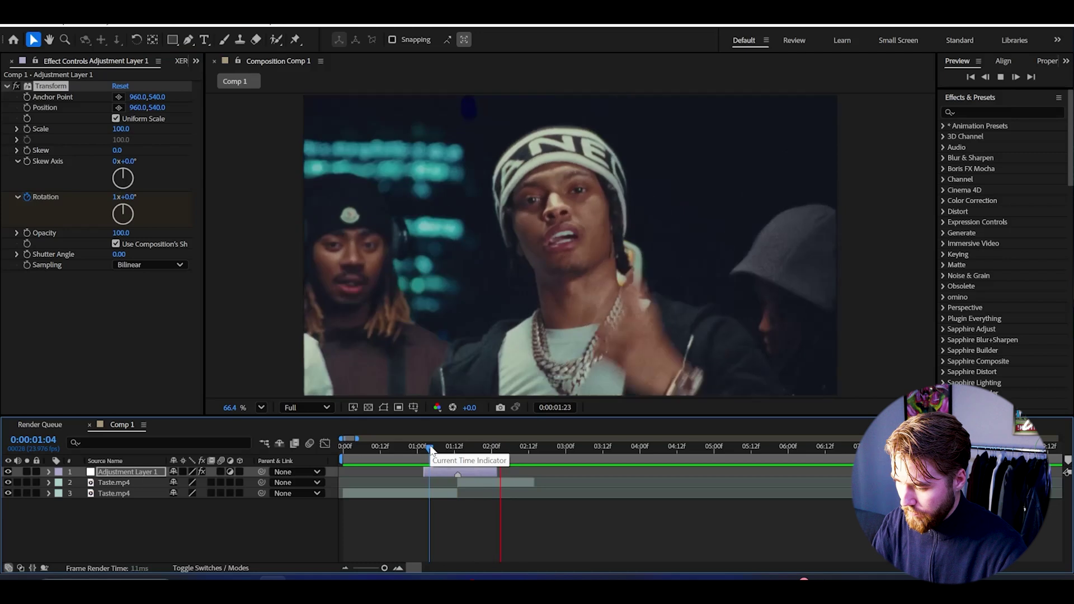
Reveal the adjustment layer's Transform effect properties and apply Easy Ease to all three Rotation keyframes
click(89, 482)
click(117, 474)
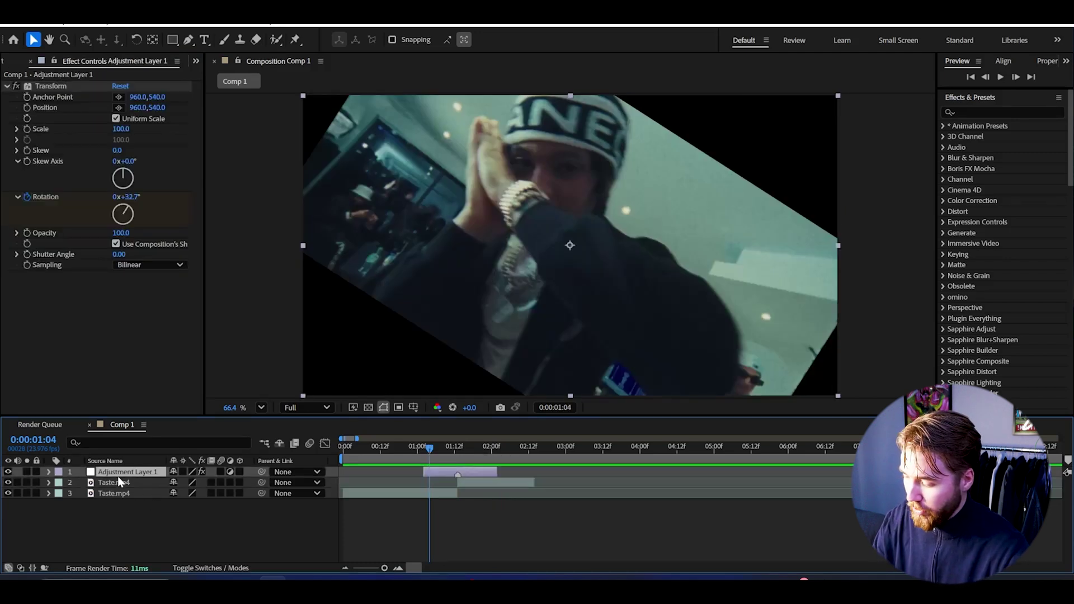
key(F2)
click(49, 471)
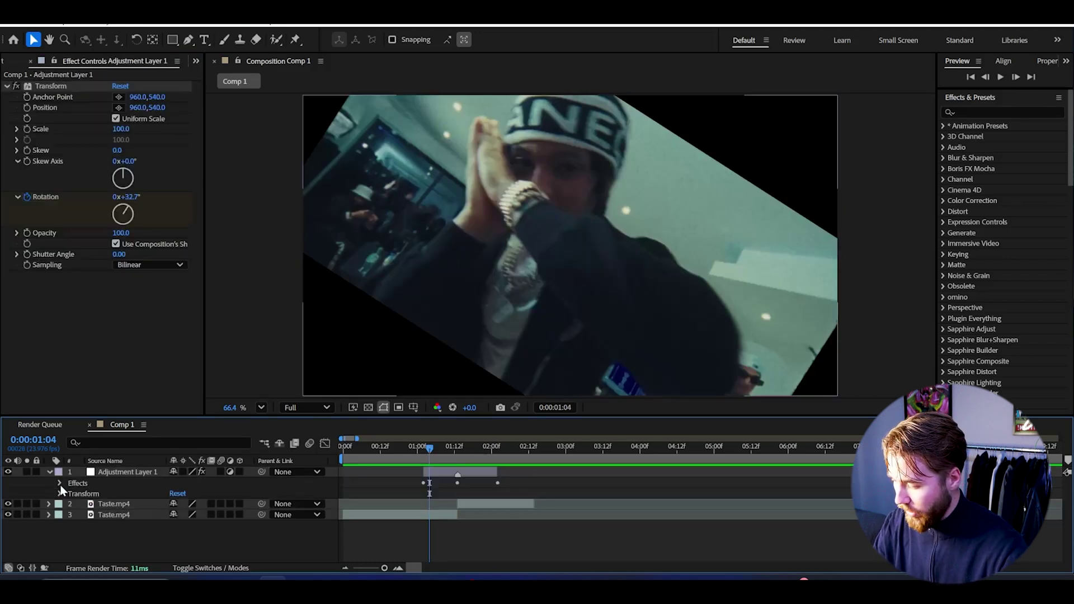
click(60, 483)
click(70, 494)
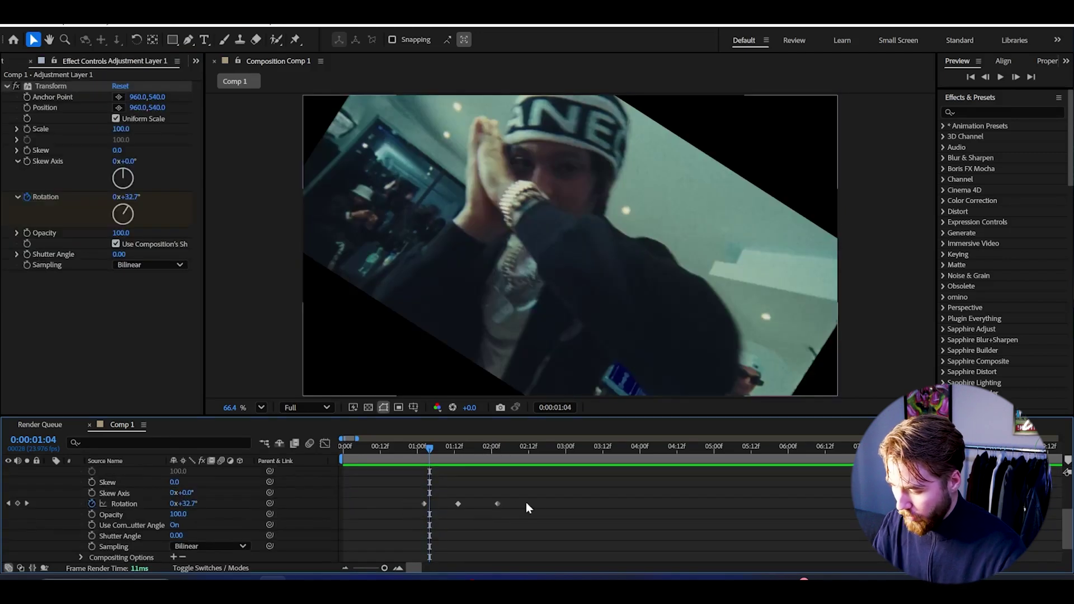
click(498, 504)
drag(431, 502, 417, 508)
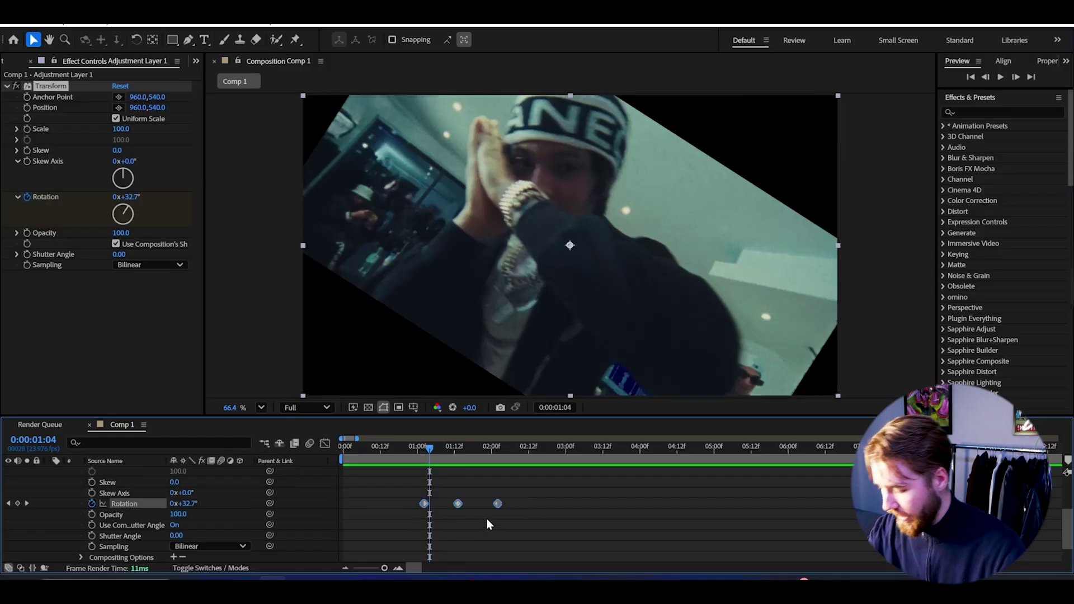
right_click(457, 505)
mouse_move(510, 498)
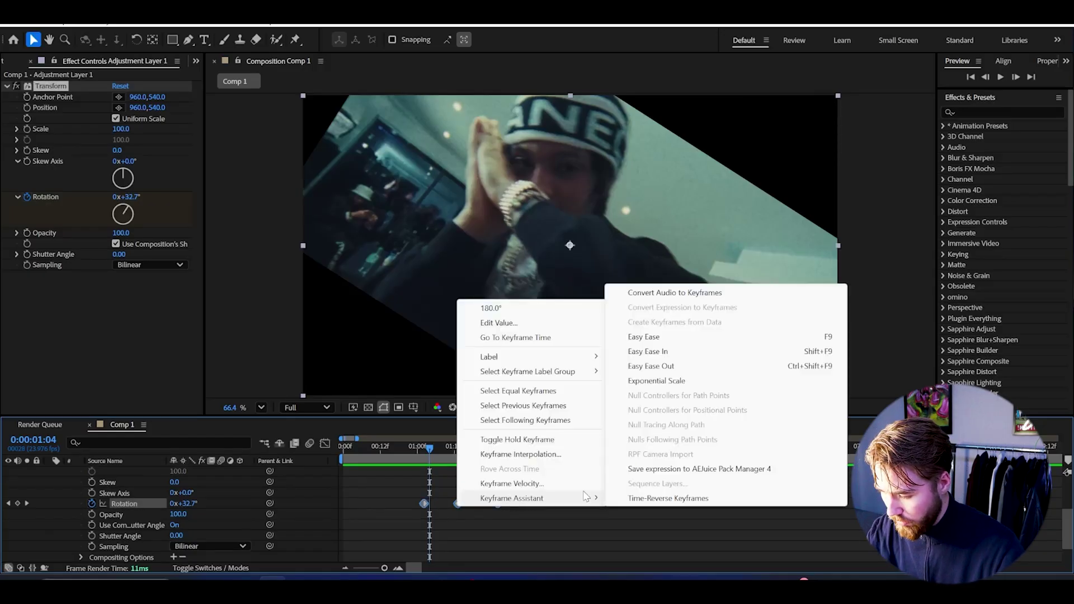
click(649, 338)
Shape the Rotation graph into a steep S-curve by extending the outer keyframes' handles to the middle keyframe and shortening the middle one's
key(shift+F3)
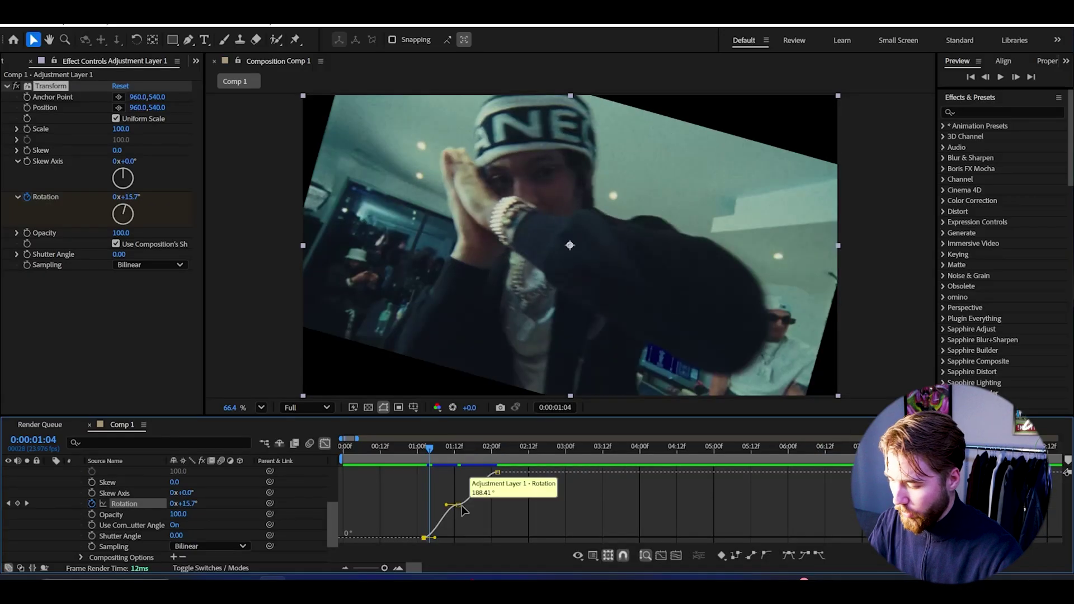
click(396, 568)
click(396, 568)
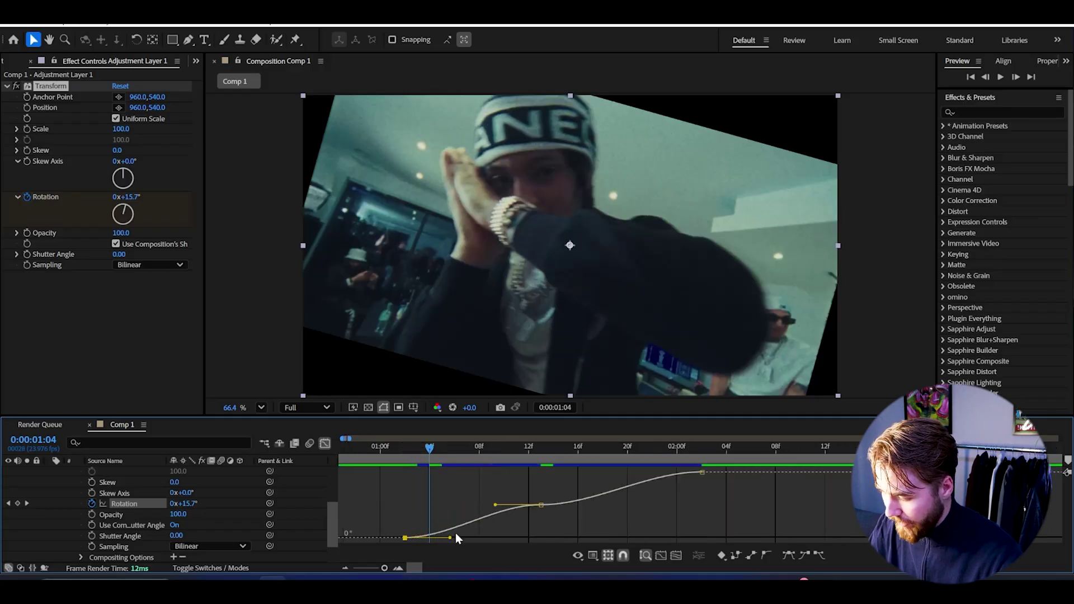
drag(451, 537, 541, 535)
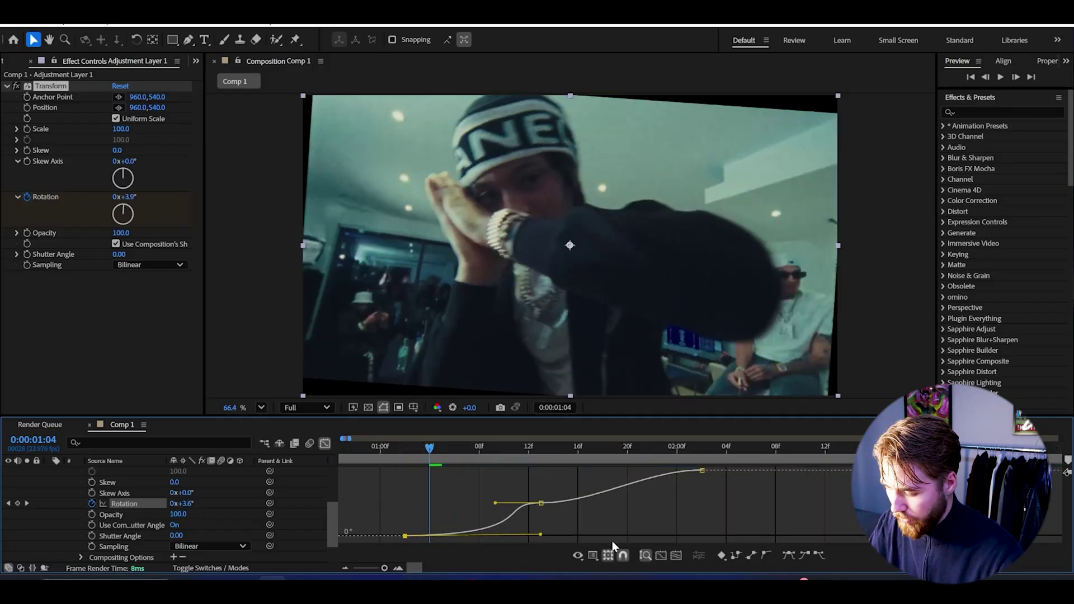
key(space)
key(space)
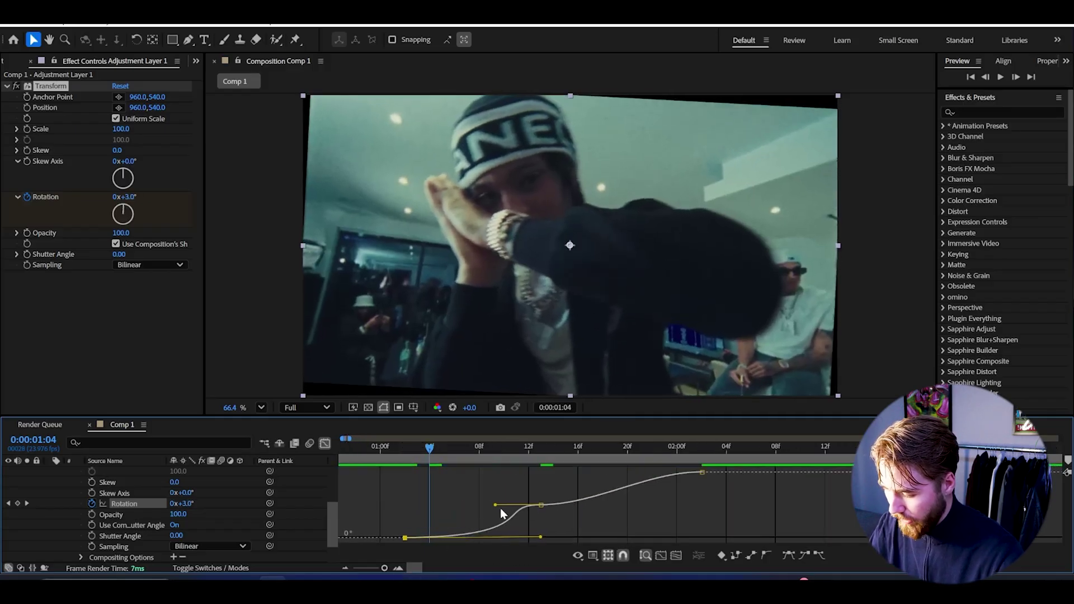
drag(498, 506, 534, 506)
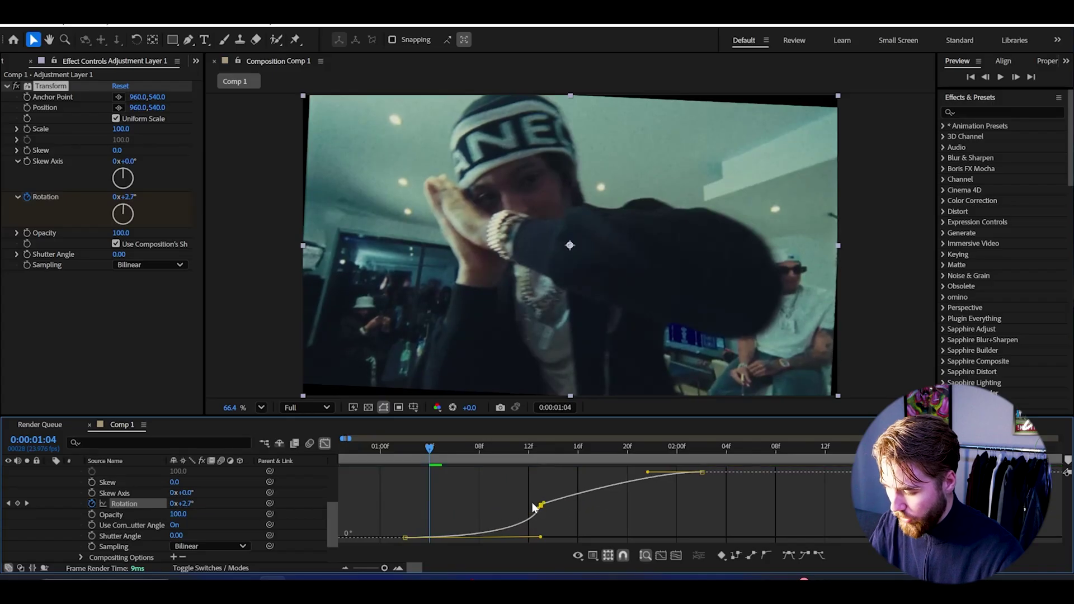
drag(647, 472, 509, 484)
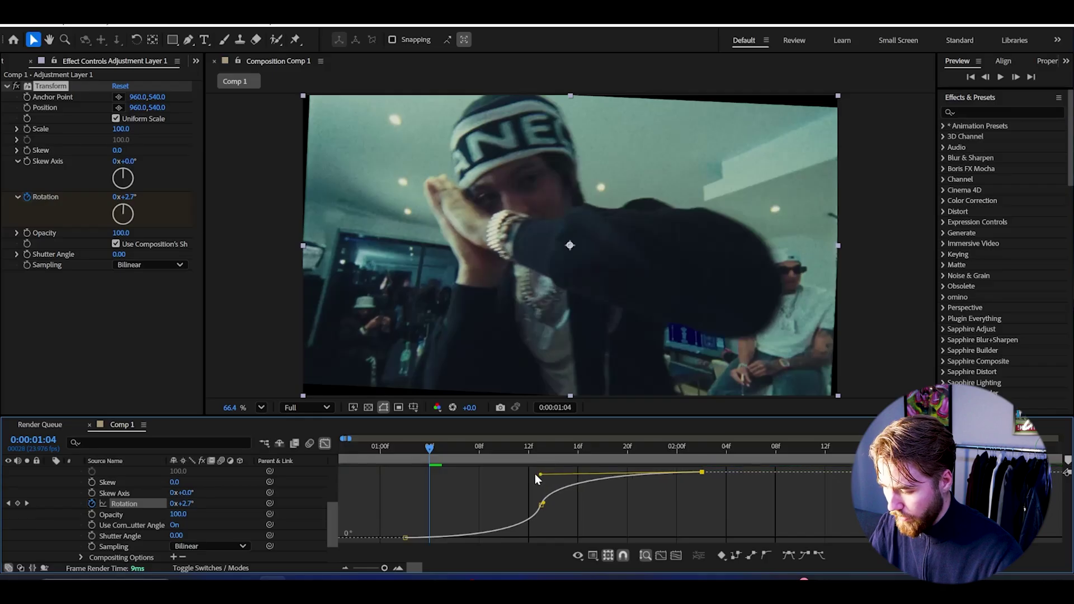
Play back the eased rotation transition from 0:00:01:02
click(412, 454)
click(407, 454)
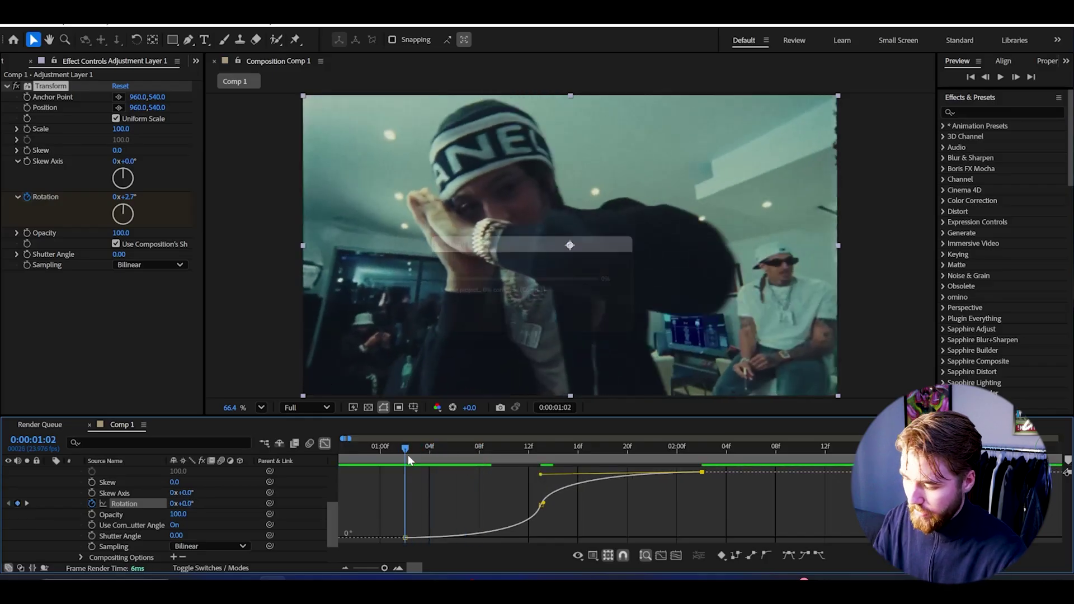
key(space)
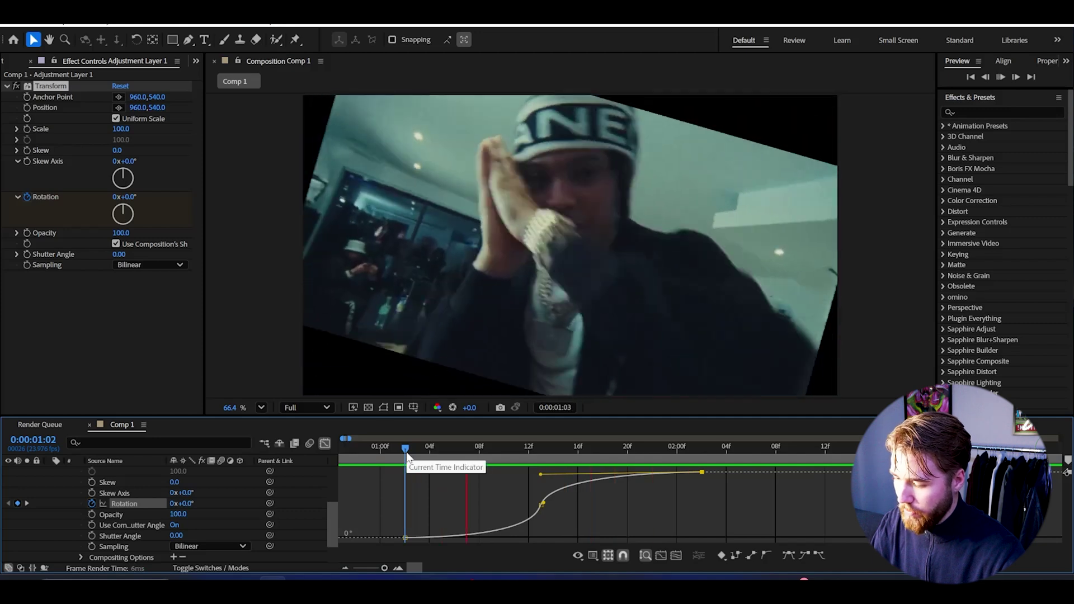
key(space)
key(space)
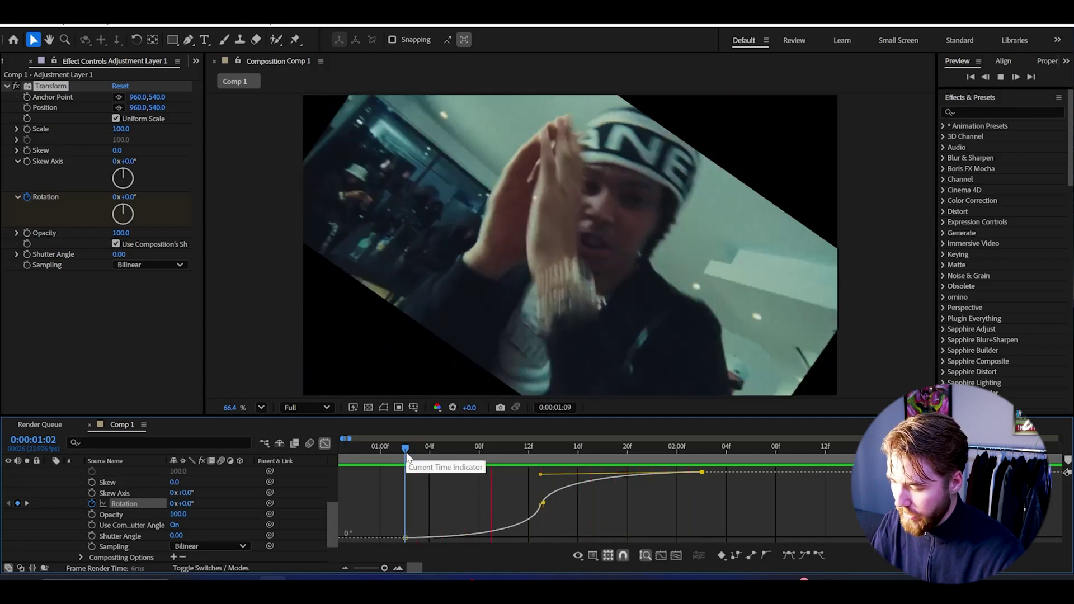
drag(407, 452, 528, 459)
Return from the graph to the layer view and keyframe the Transform effect's Scale at 130 at 0:00:01:13
click(325, 443)
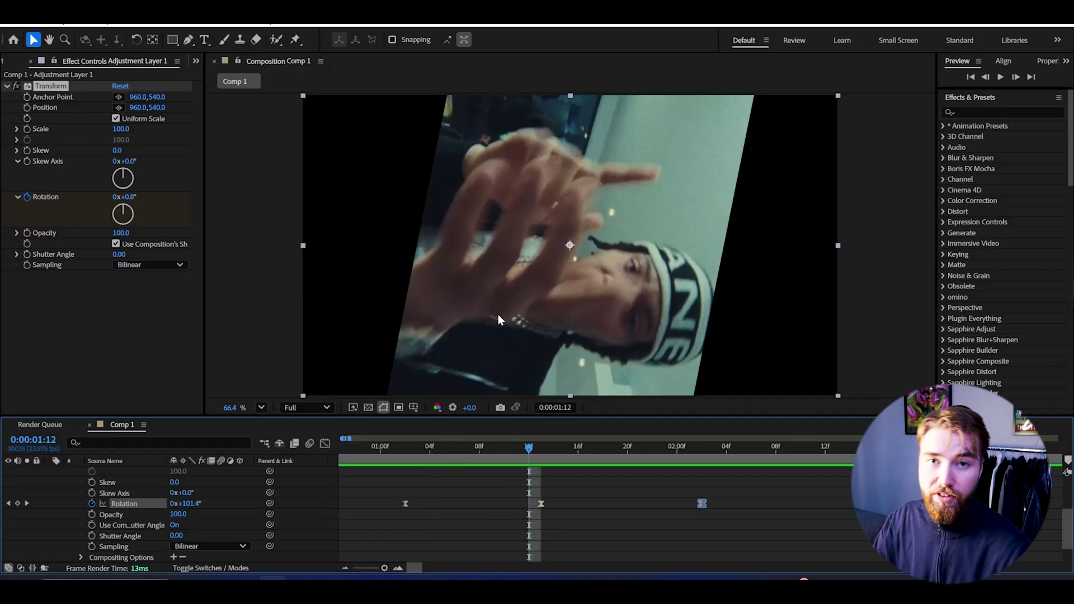
scroll(503, 490, up, 3)
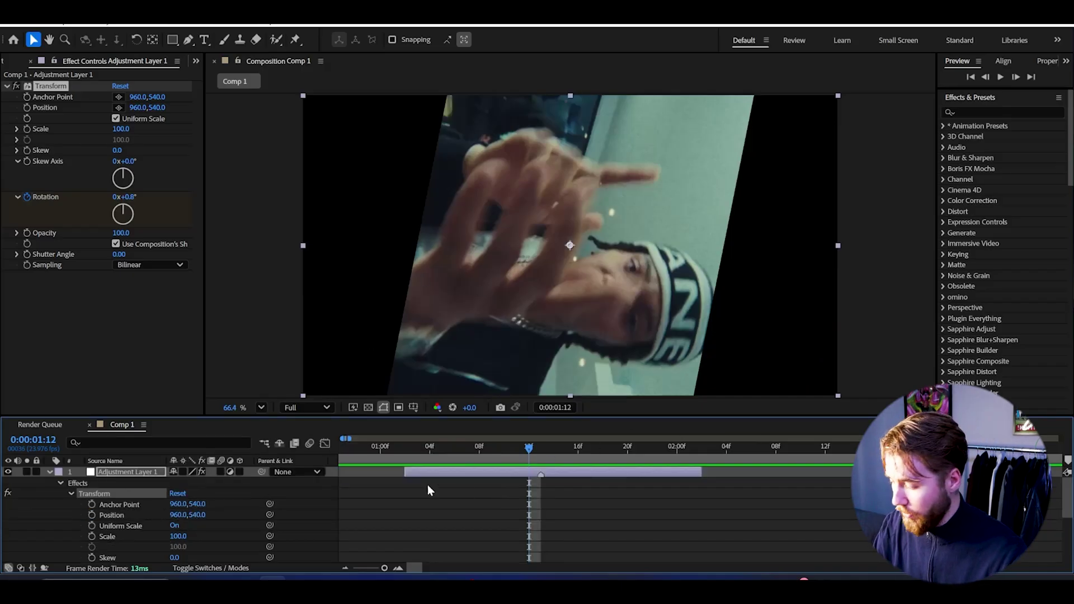
click(130, 475)
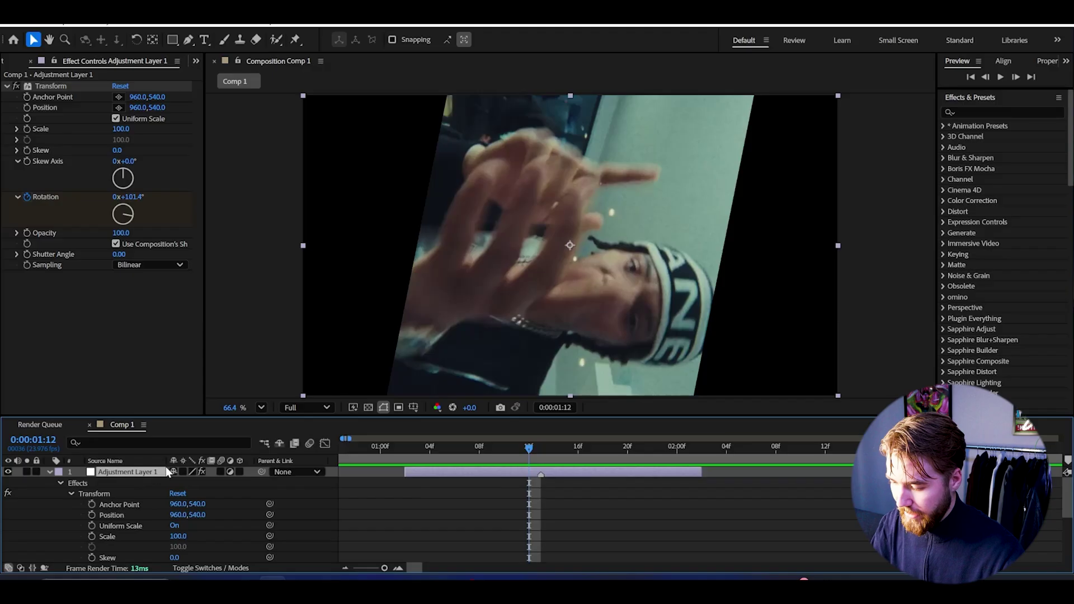
click(539, 448)
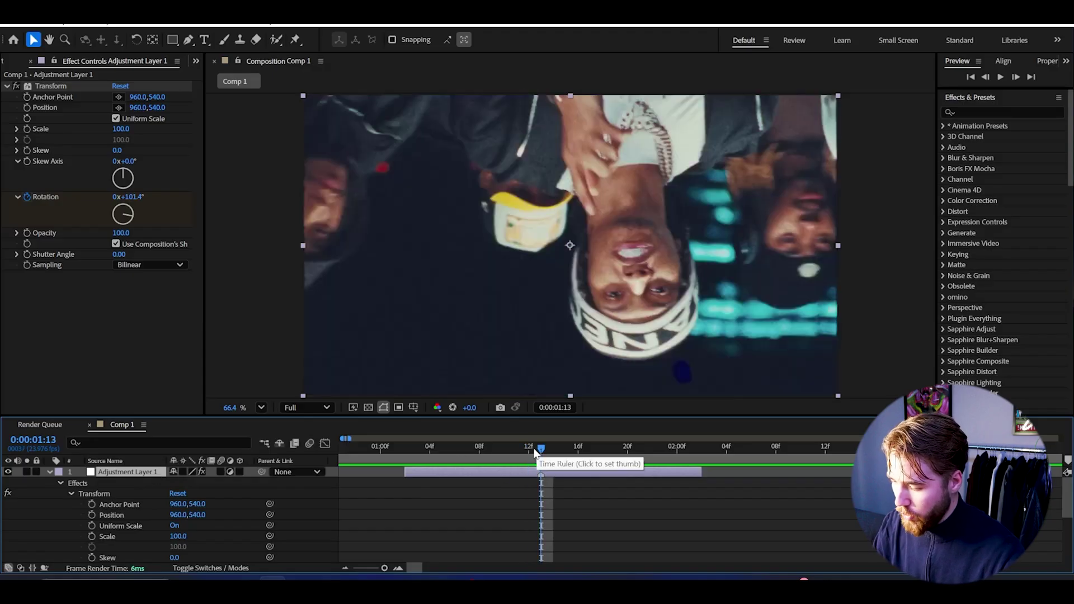
click(27, 129)
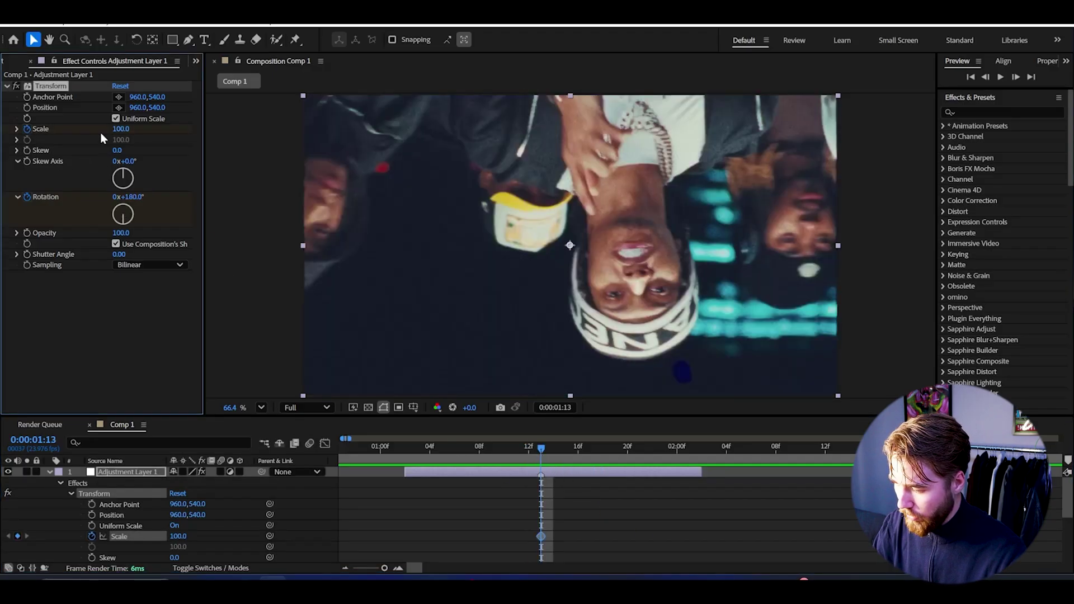
click(119, 129)
text(130)
key(Return)
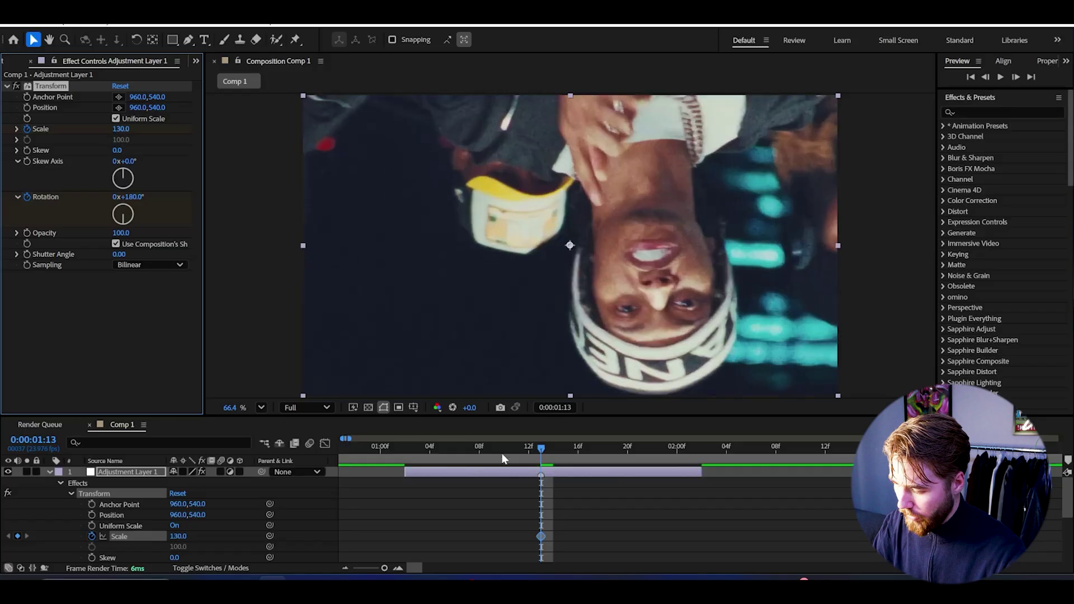
Add Scale keyframes of 100 at 0:00:01:02 and 0:00:02:02, and save the project
drag(502, 451, 409, 445)
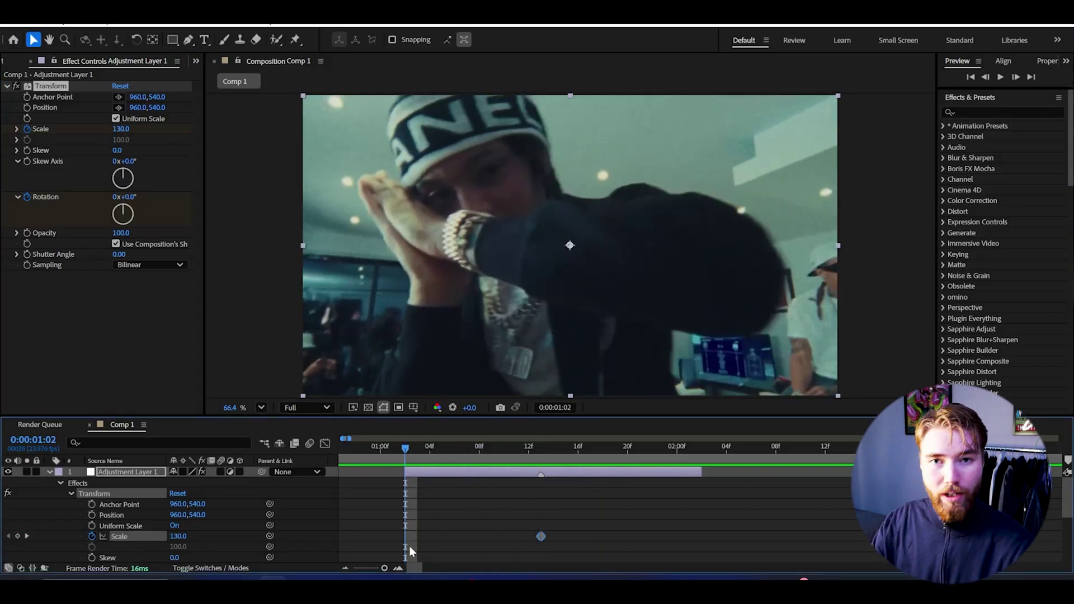
click(178, 536)
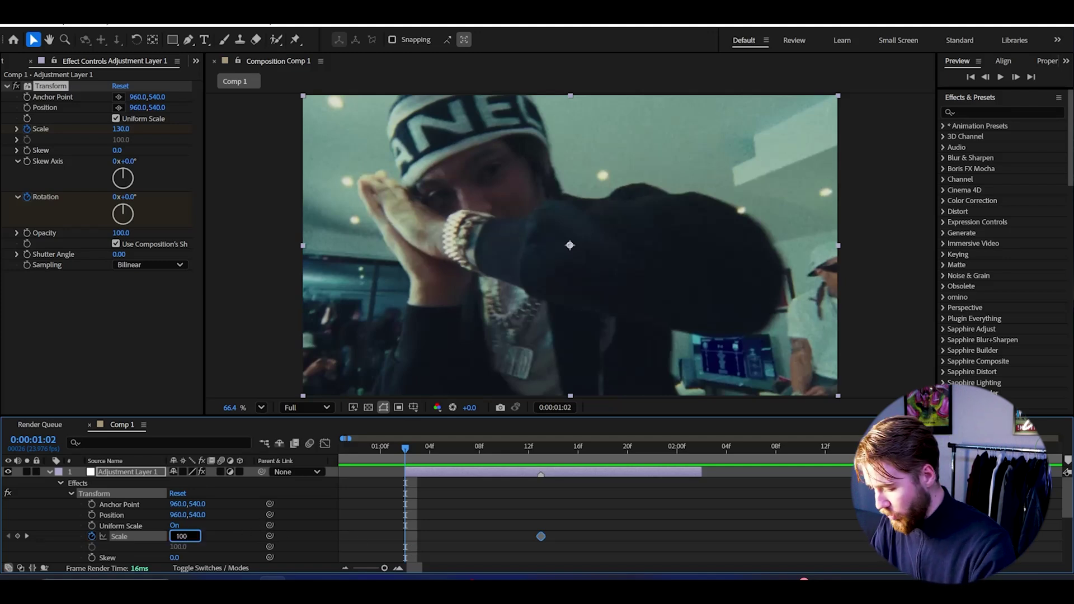
text(100)
key(Return)
click(700, 452)
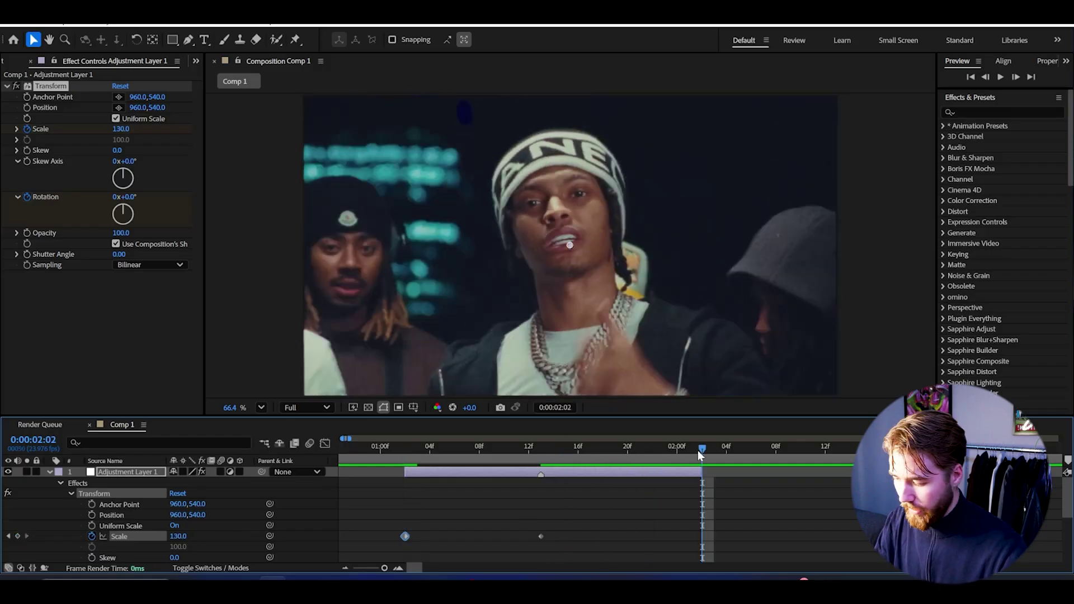
text(10)
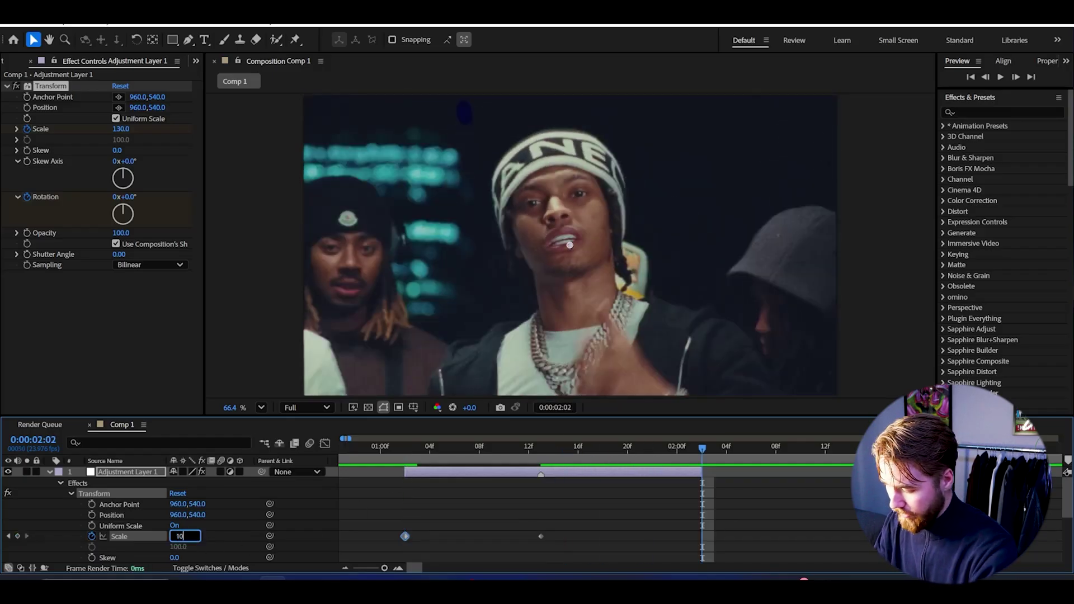
text(0)
key(Return)
key(ctrl+s)
Apply Easy Ease to all three Scale keyframes
scroll(783, 498, down, 1)
drag(737, 495, 406, 507)
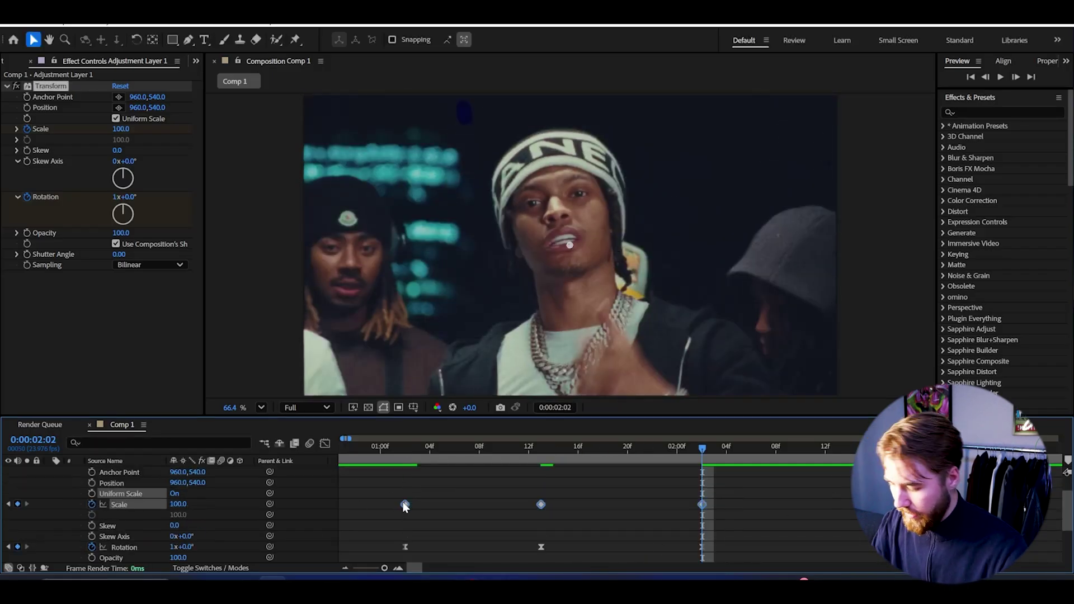
right_click(541, 504)
mouse_move(610, 563)
click(739, 336)
Reshape the eased Scale curve in the graph so it rises to and falls from a sharp peak at 0:00:01:13
key(shift+F3)
click(405, 538)
drag(451, 541, 500, 541)
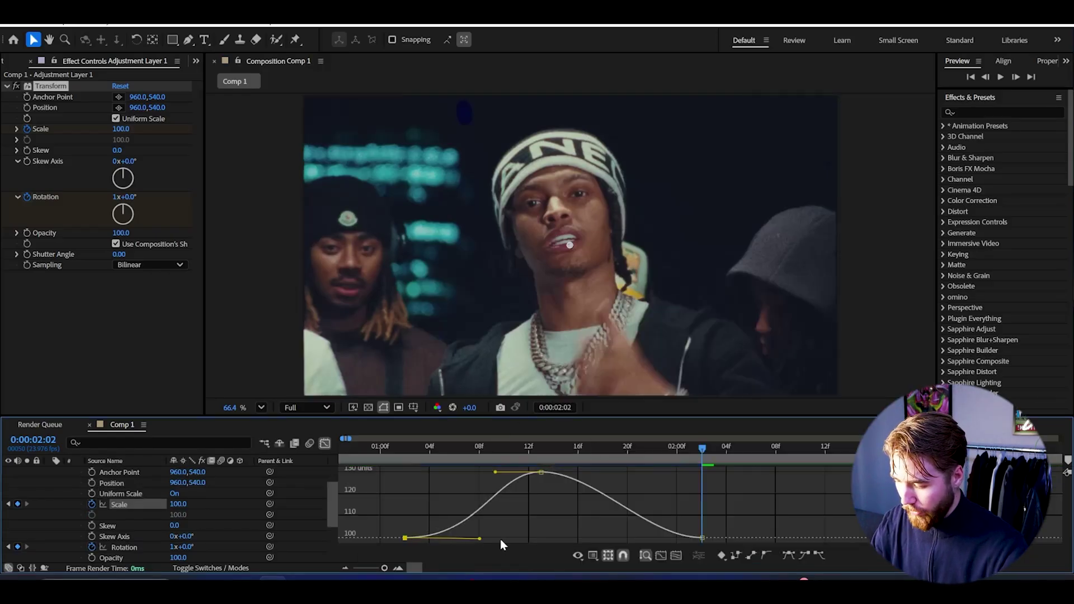
drag(648, 537, 470, 542)
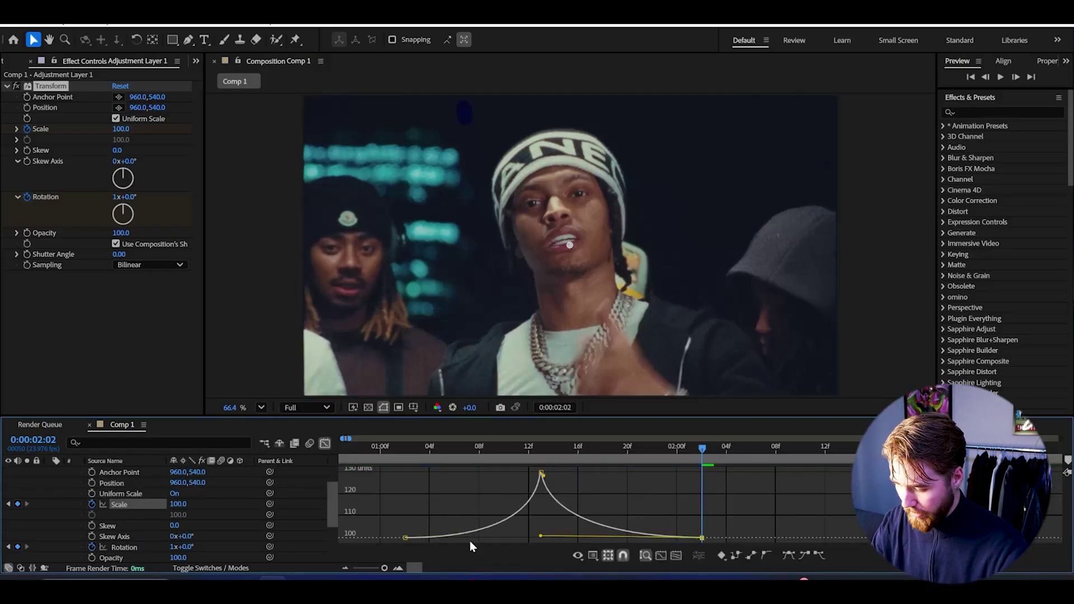
Play back the rotation and scale animation from 0:00:01:02 and inspect the frame edges at 0:00:01:08
drag(491, 448, 404, 448)
key(space)
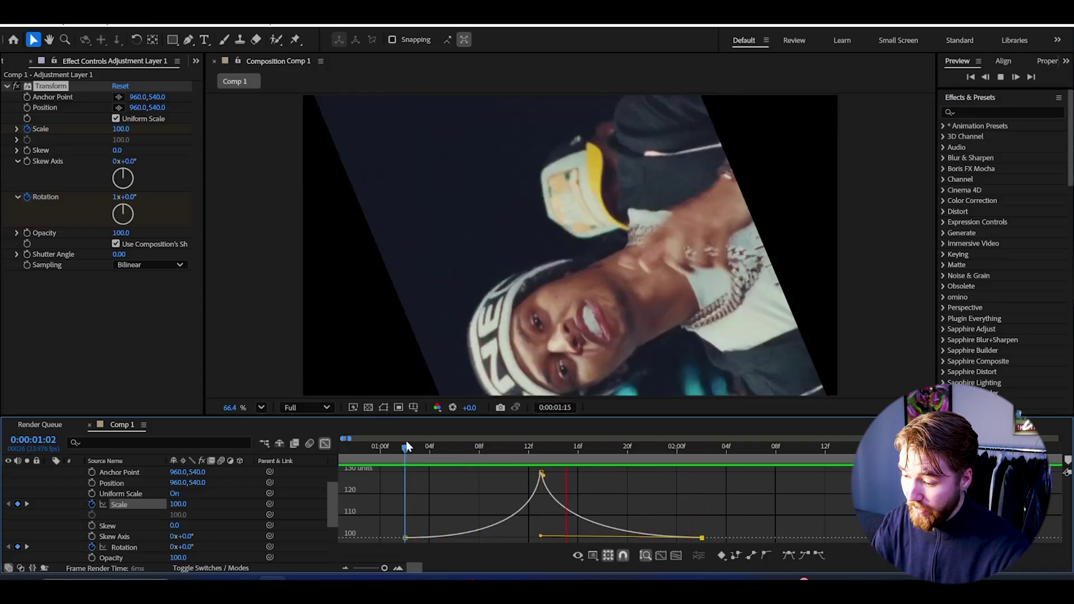
key(space)
key(space)
key(space)
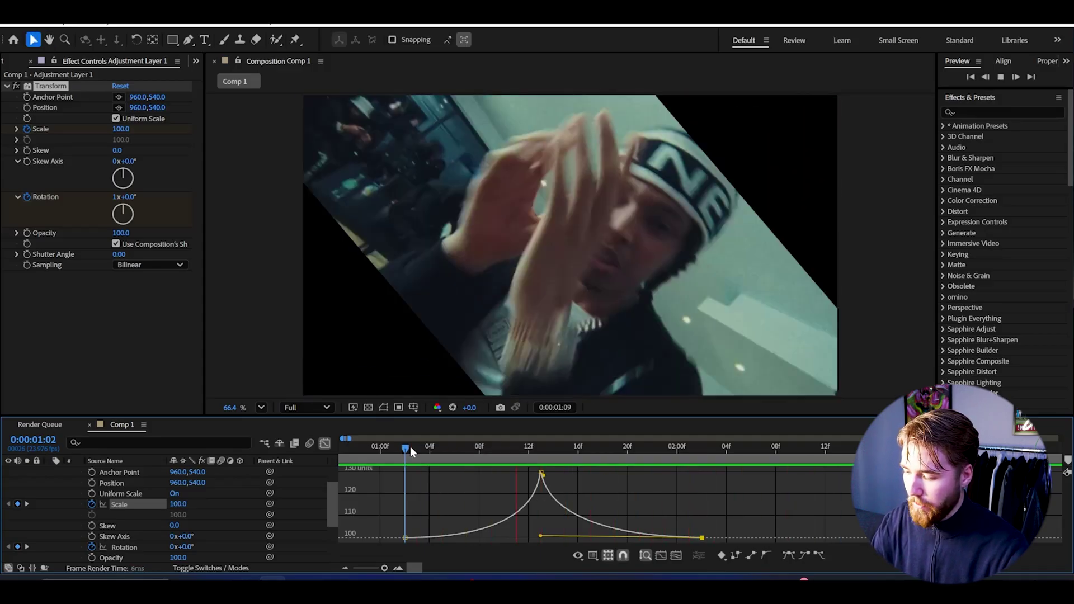
drag(410, 451, 479, 451)
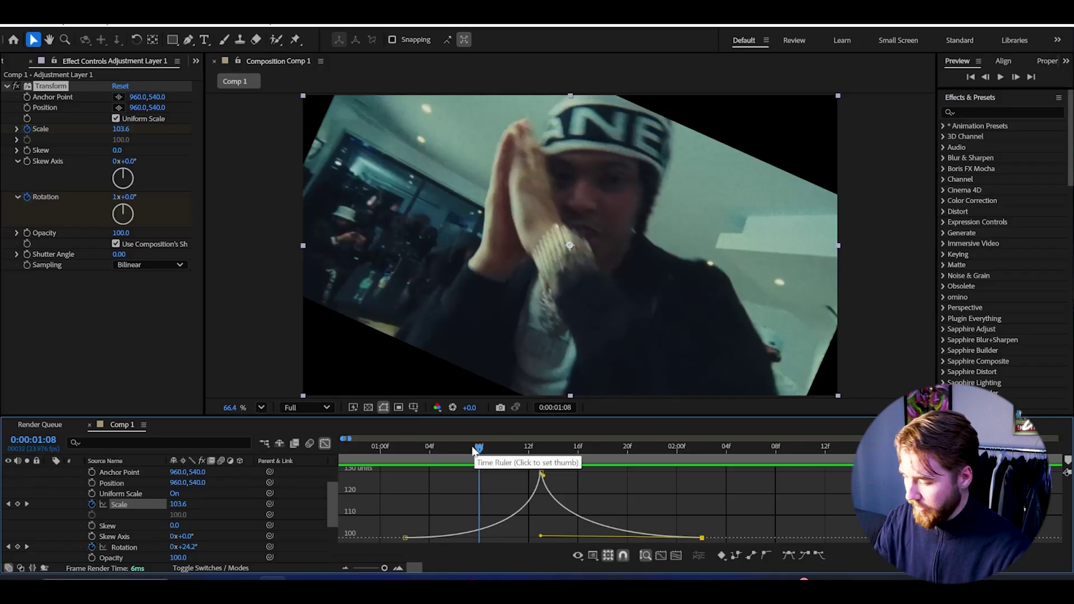
Return to the layer view, apply Motion Tile to the adjustment layer and place it above the Transform effect
click(324, 443)
scroll(341, 453, up, 2)
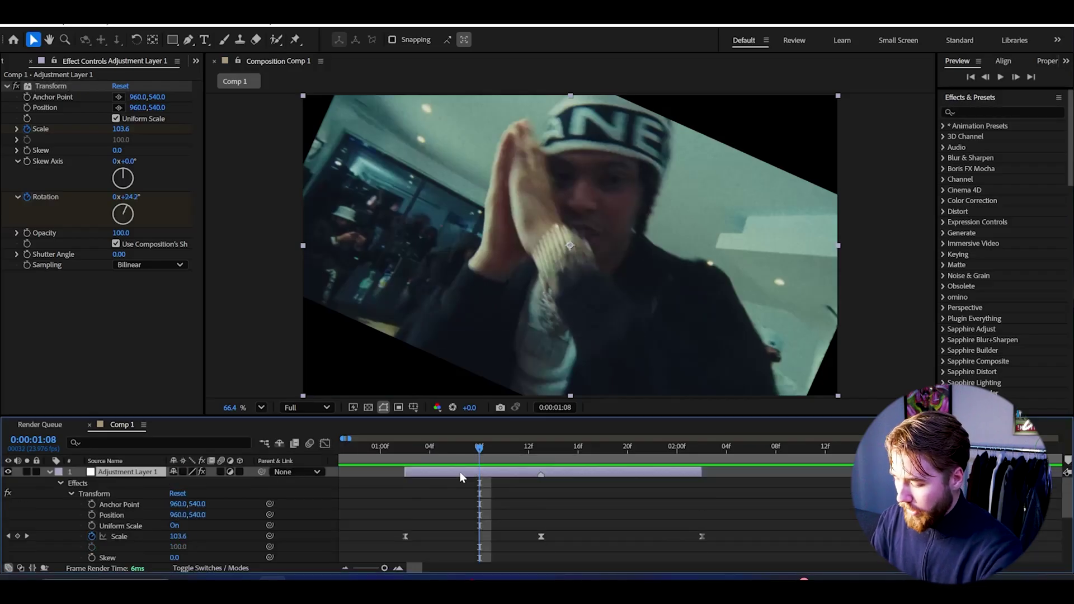
key(ctrl+space)
text(motio)
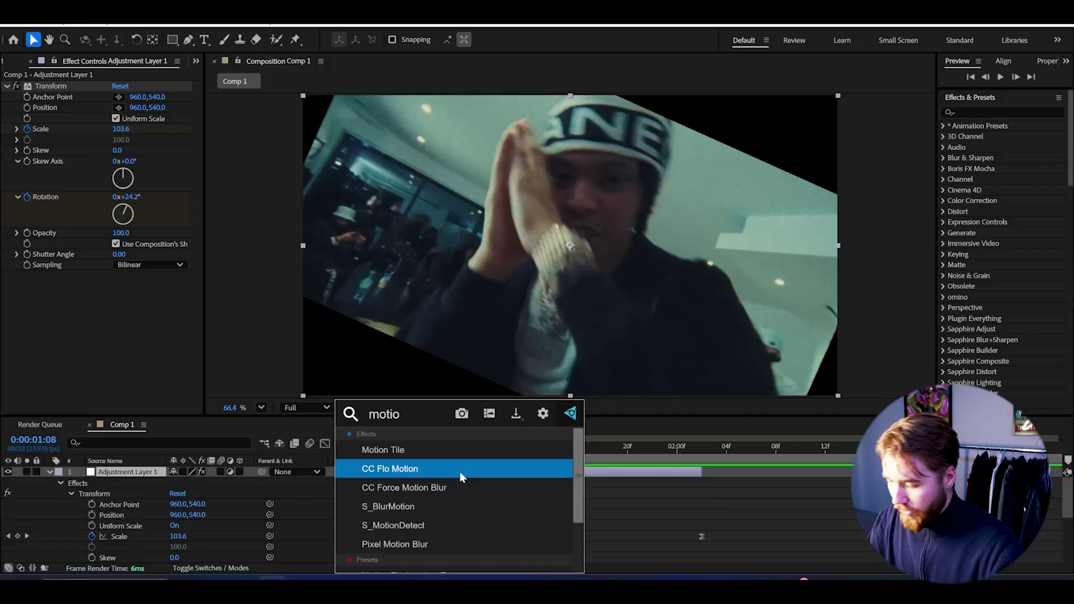
click(423, 450)
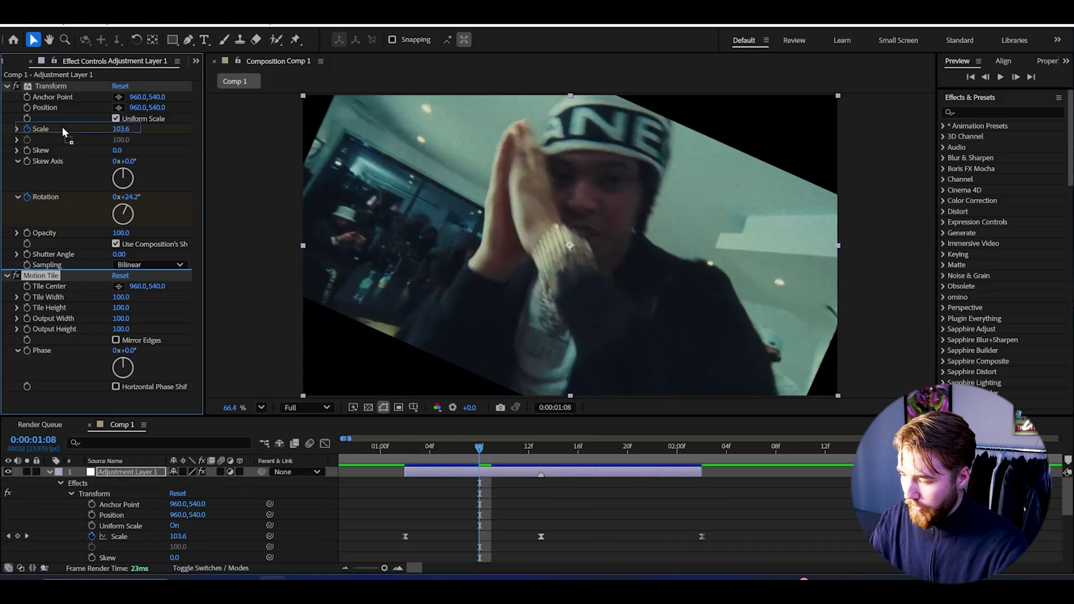
drag(67, 87, 54, 90)
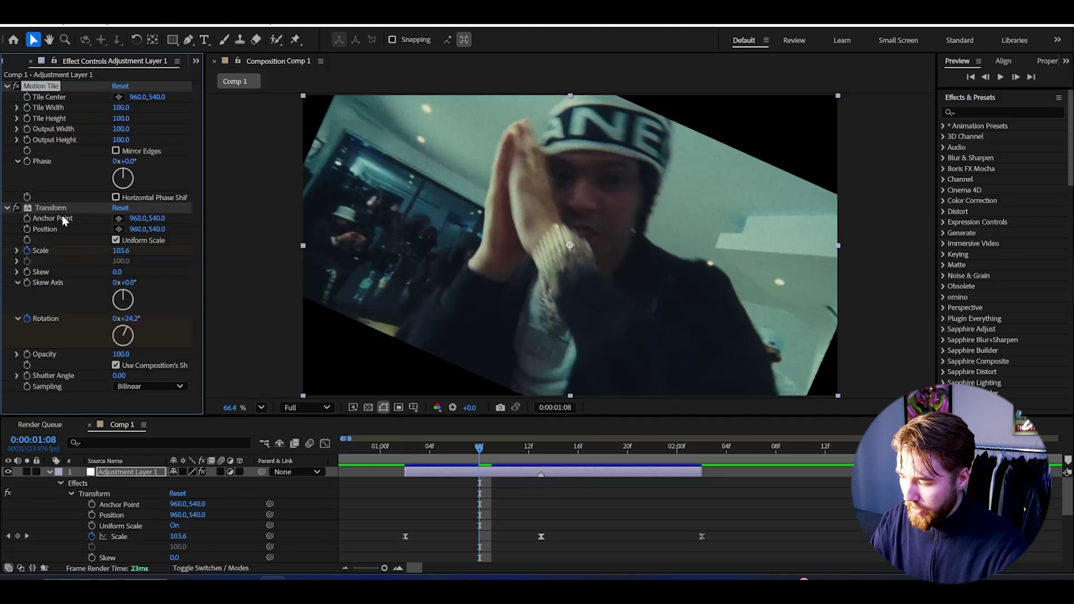
Enable Mirror Edges in Motion Tile and set Output Width to 230 and Output Height to 200
click(116, 151)
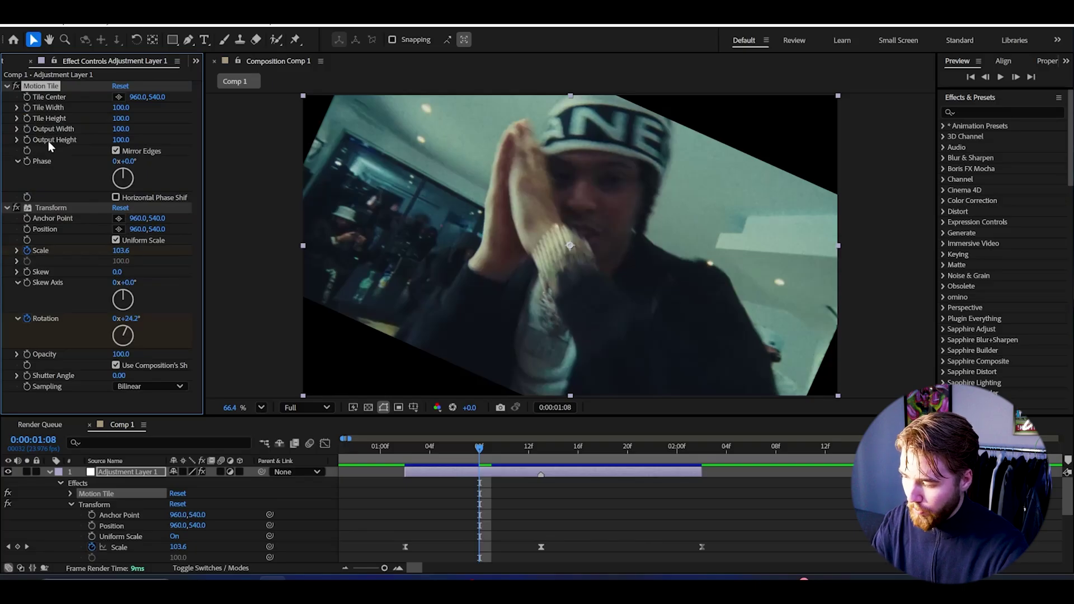
drag(120, 129, 127, 128)
drag(124, 139, 134, 143)
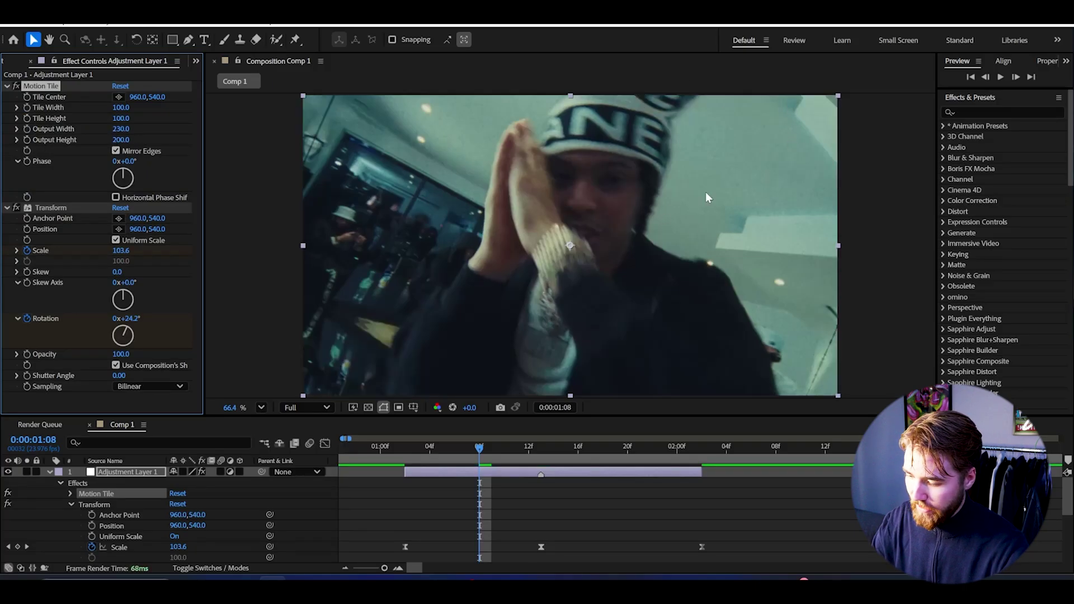
Play back the transition with the mirrored edges from 0:00:01:02
drag(480, 448, 408, 448)
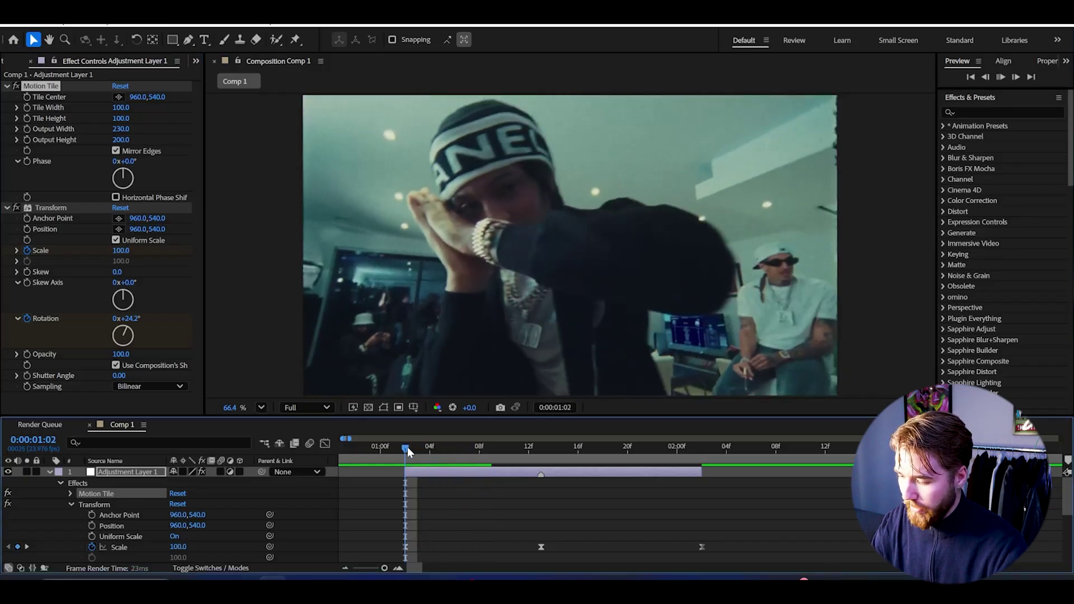
key(space)
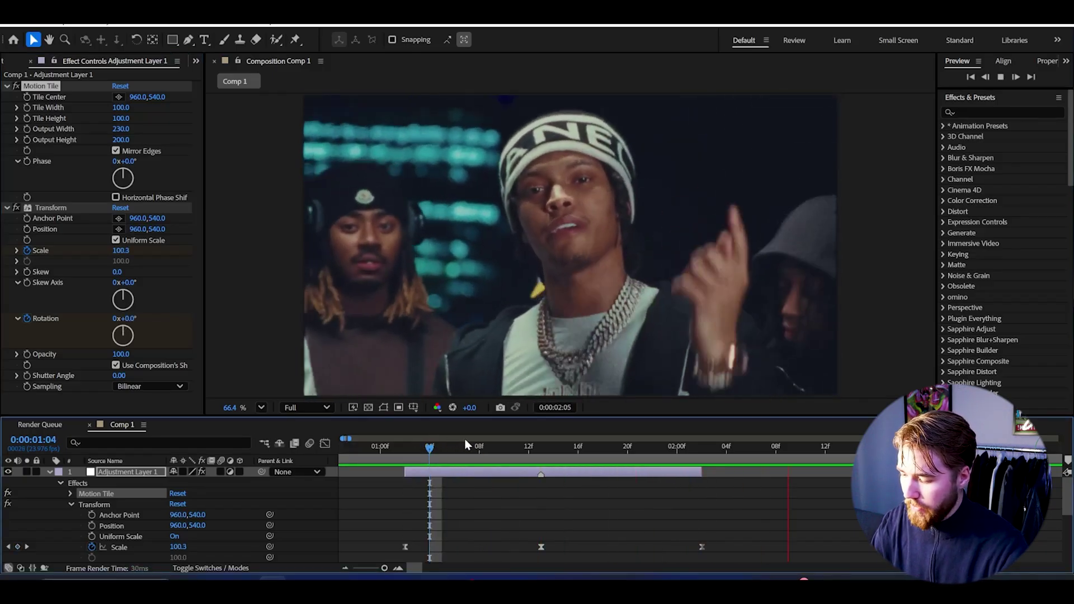
key(space)
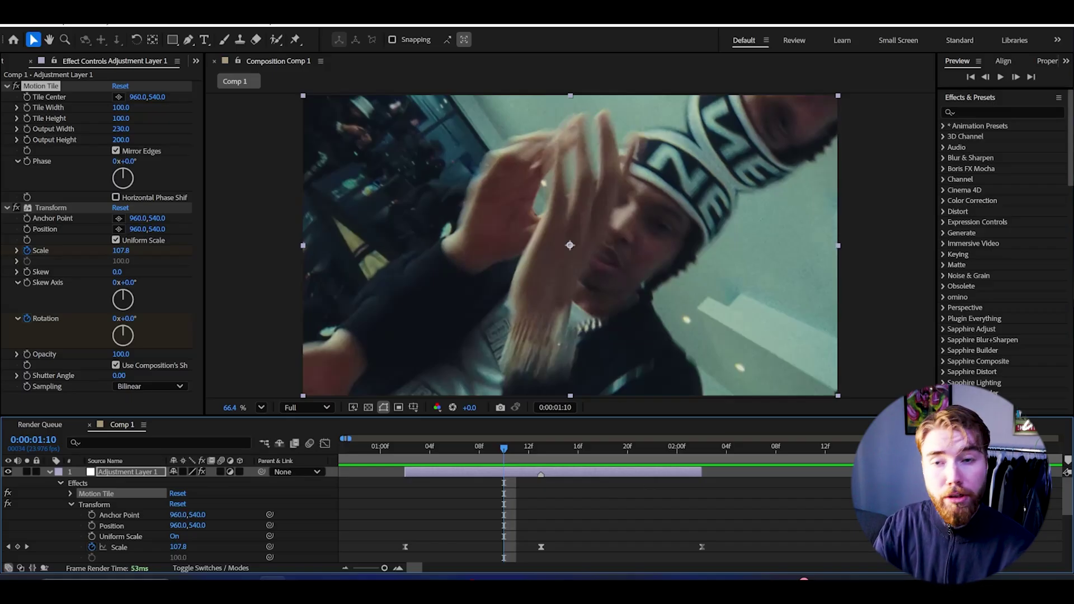
Enable motion blur for the adjustment layer and preview the transition from 0:00:01:02
click(222, 471)
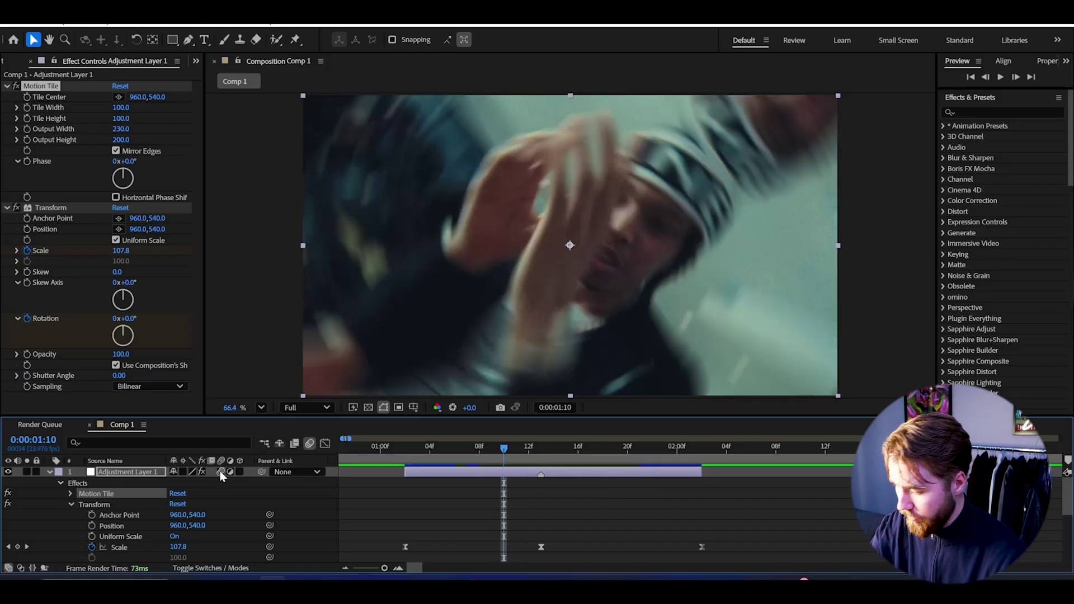
drag(505, 453, 407, 456)
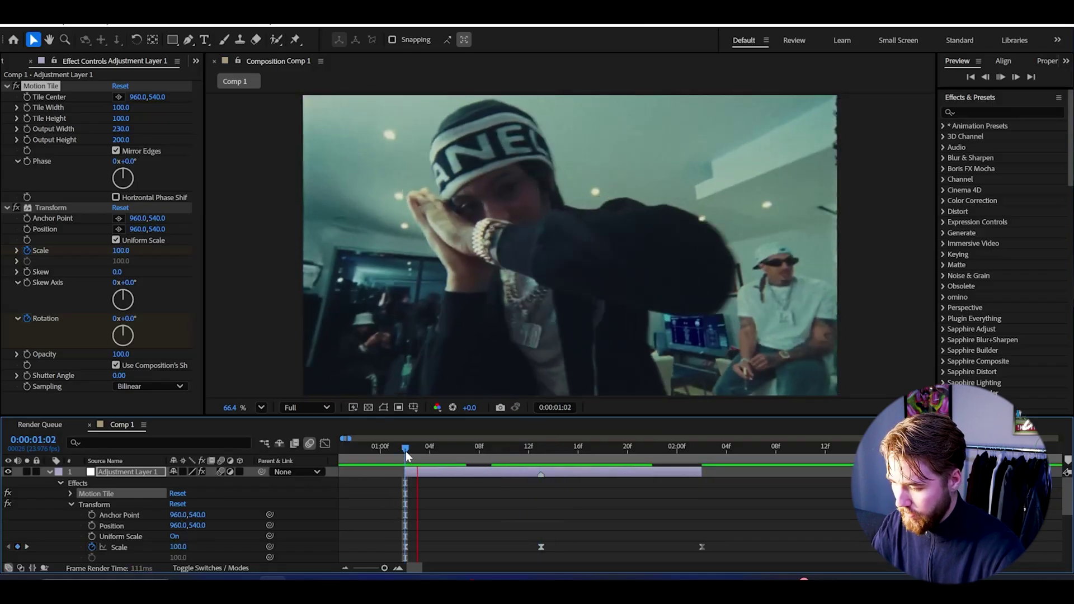
key(space)
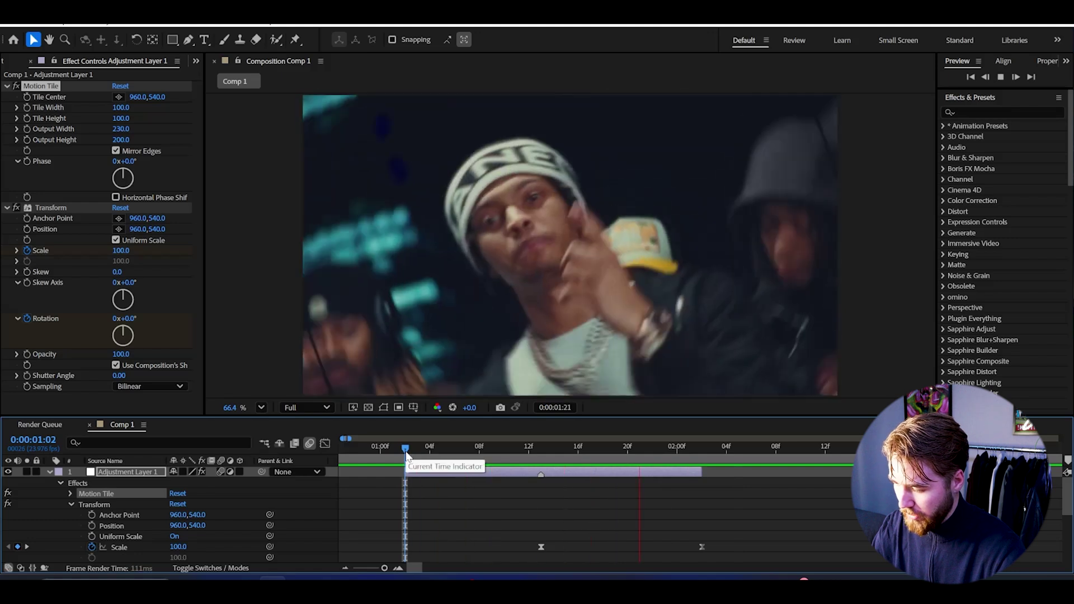
Play back the motion-blurred transition with its lead-in from 0:00:00:14
drag(406, 452, 514, 460)
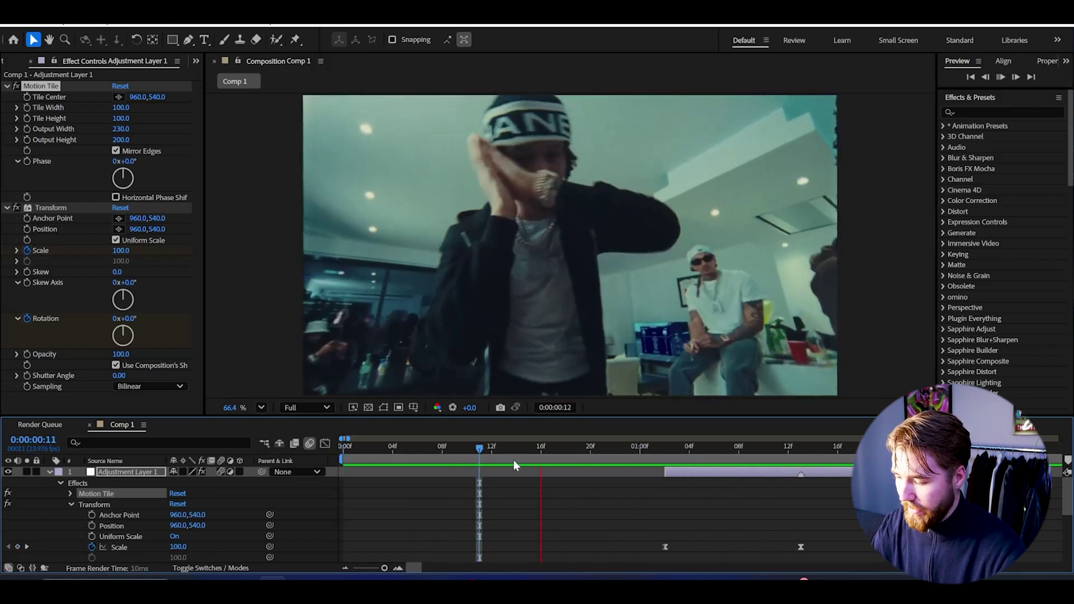
key(space)
click(516, 459)
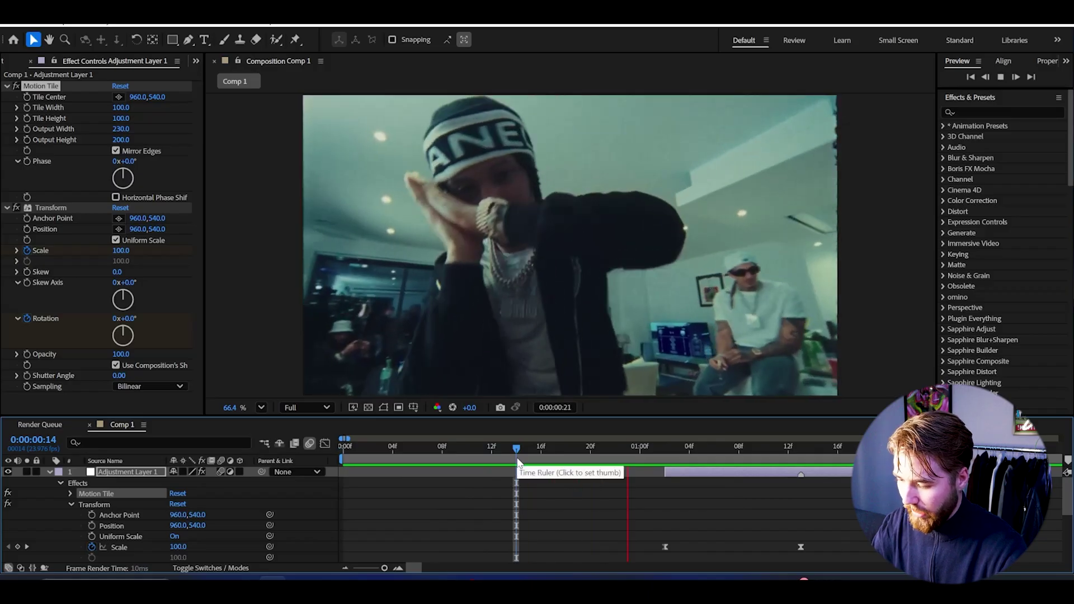
key(space)
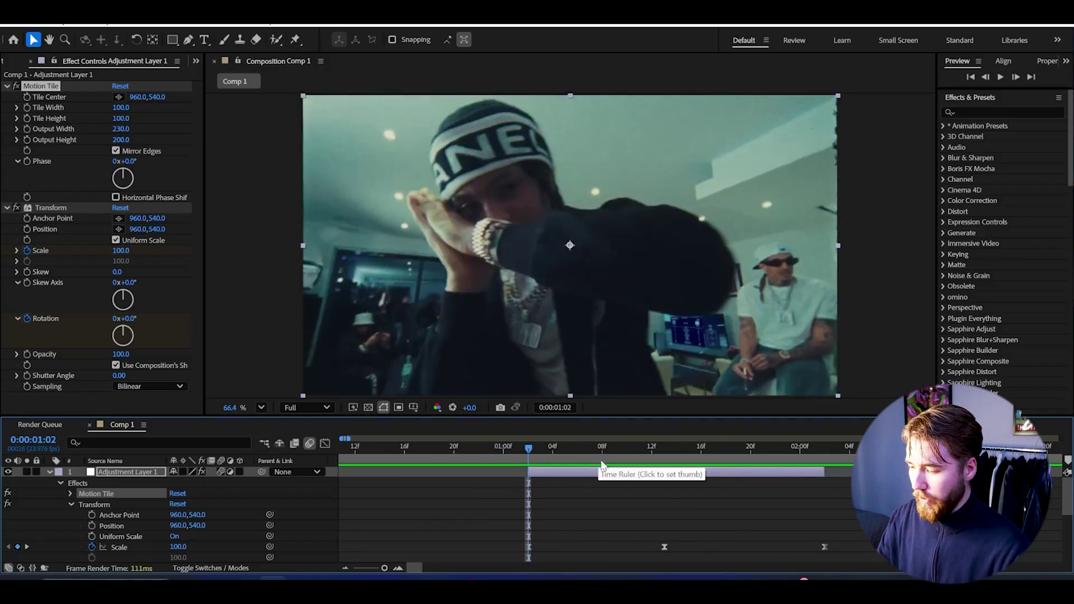
Apply Radial Blur to the adjustment layer and keyframe its Amount at 10 at 0:00:01:13
key(ctrl+space)
text(rad)
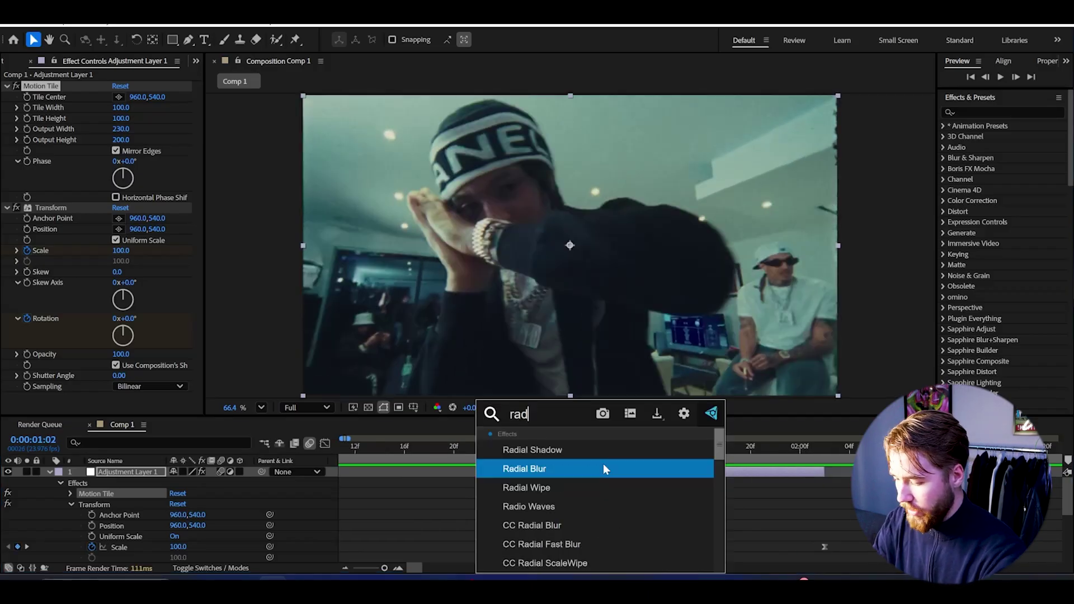
click(604, 467)
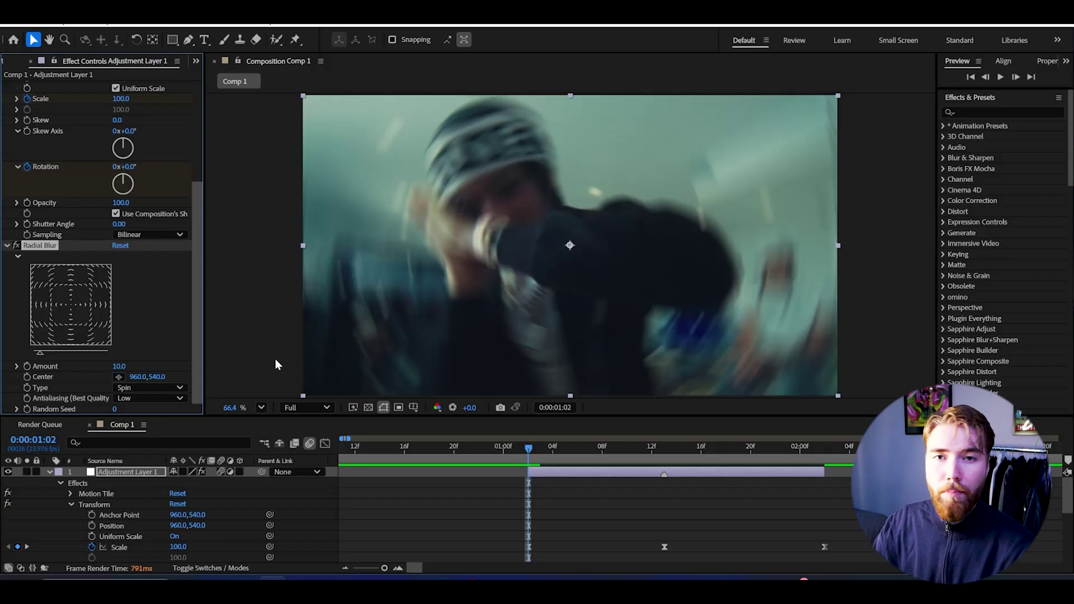
click(665, 451)
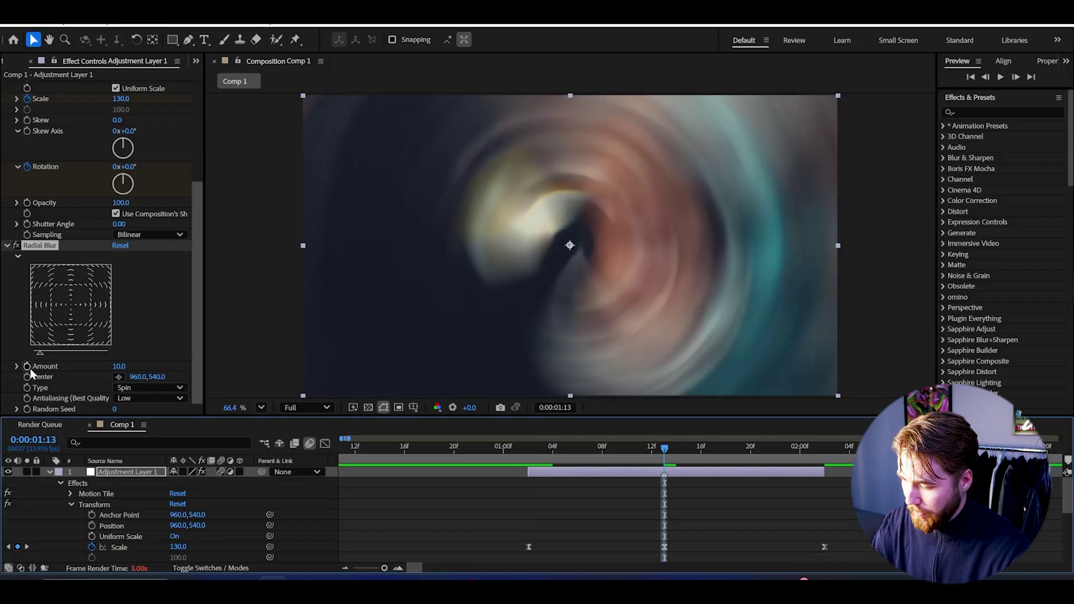
click(28, 367)
Add Radial Blur Amount keyframes of 0 at 0:00:01:02 and 0:00:02:02
click(528, 451)
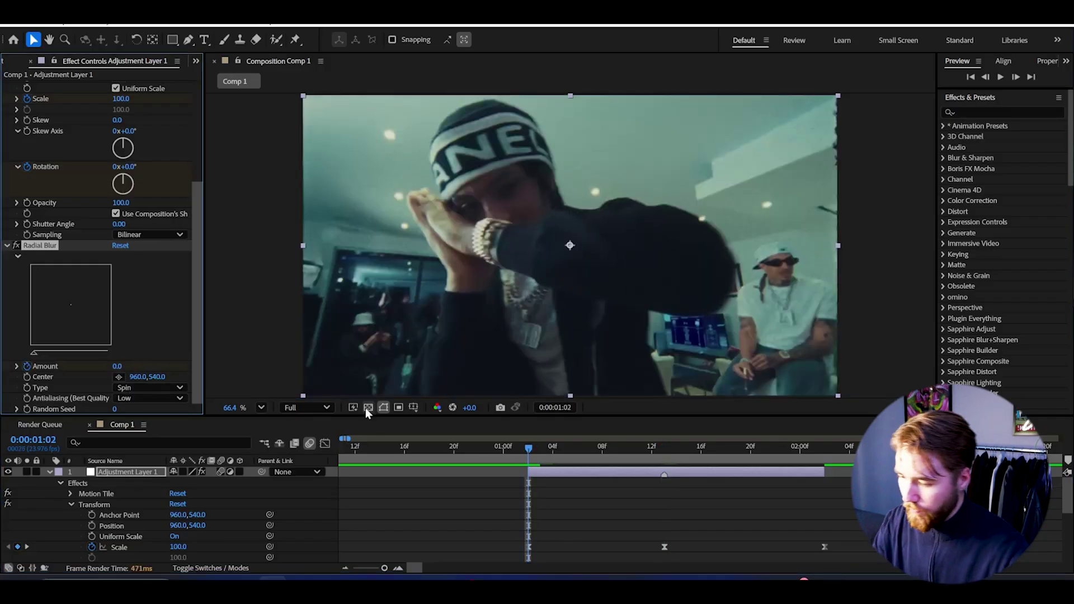
click(827, 455)
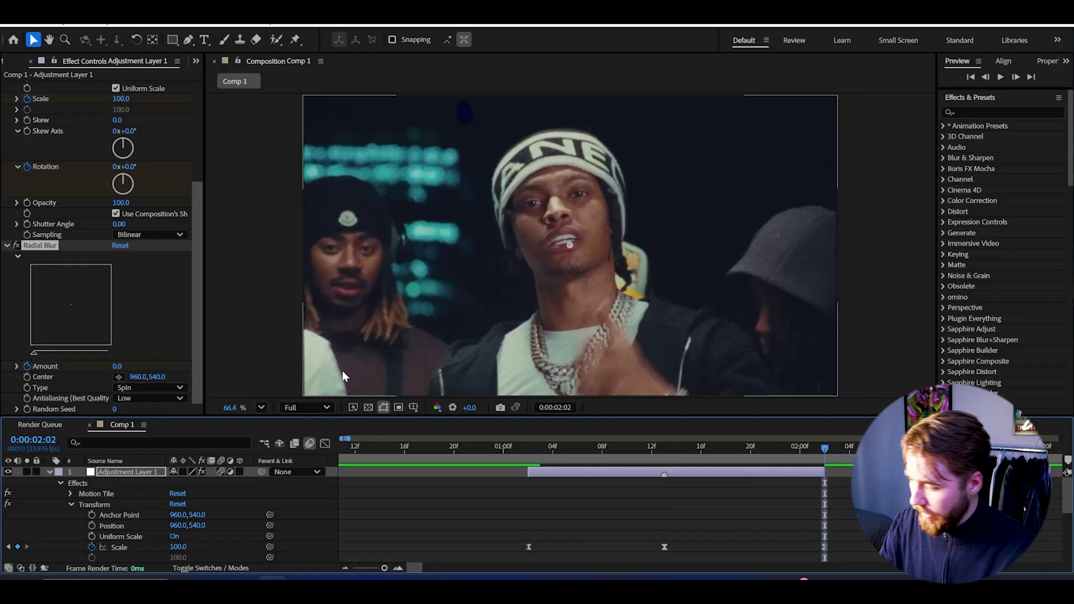
click(120, 366)
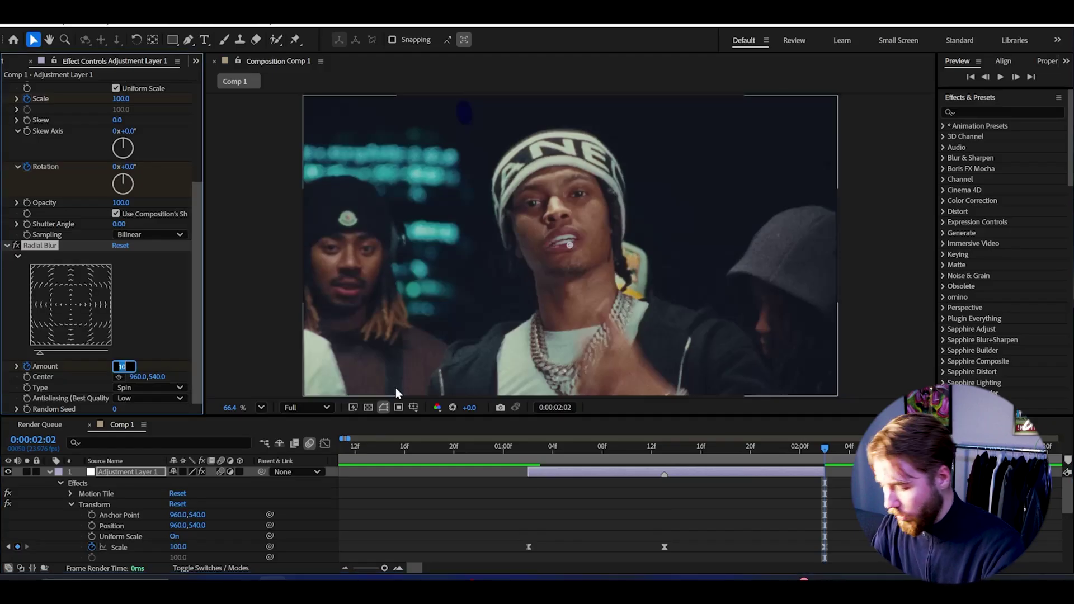
text(0)
key(Return)
Apply Easy Ease to the three Radial Blur Amount keyframes
scroll(159, 545, down, 5)
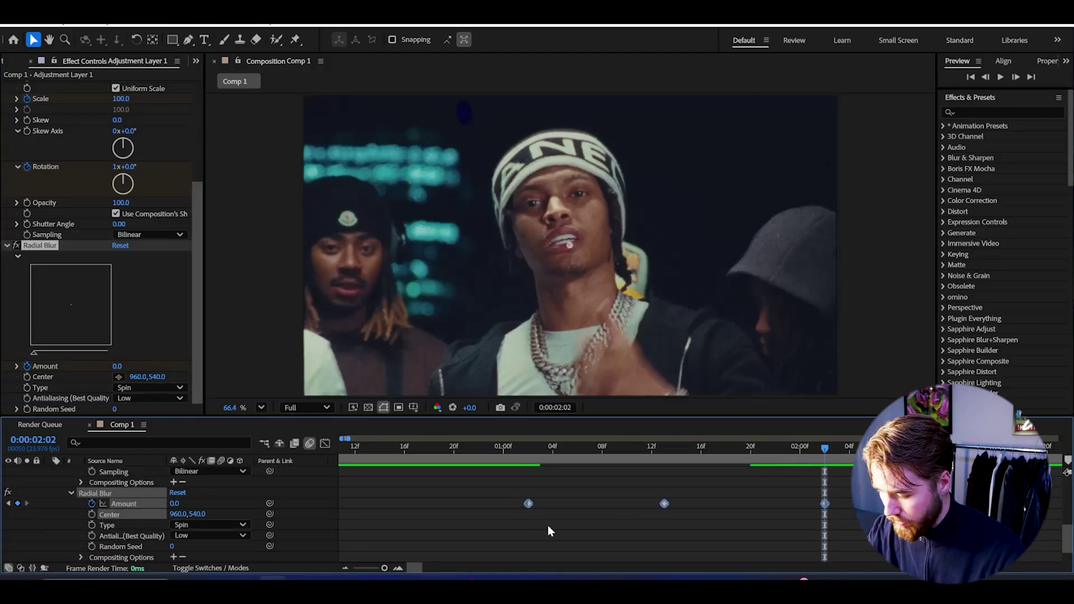
right_click(528, 504)
mouse_move(589, 498)
click(717, 336)
click(590, 481)
Shape the Radial Blur Amount curve in the graph into a sharp peak at 0:00:01:13
click(528, 504)
click(324, 444)
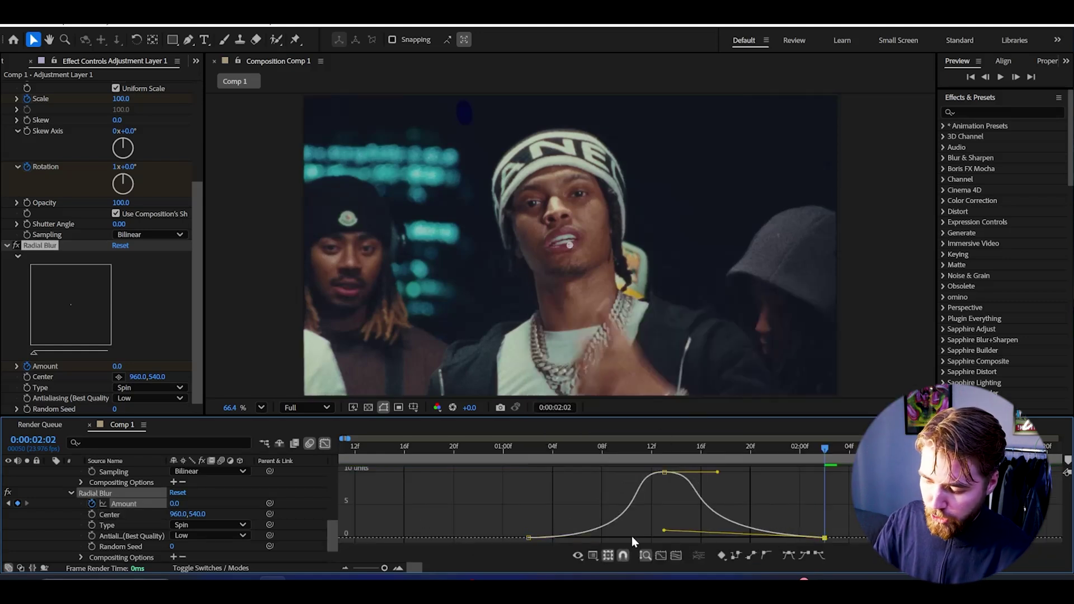
drag(620, 545, 661, 529)
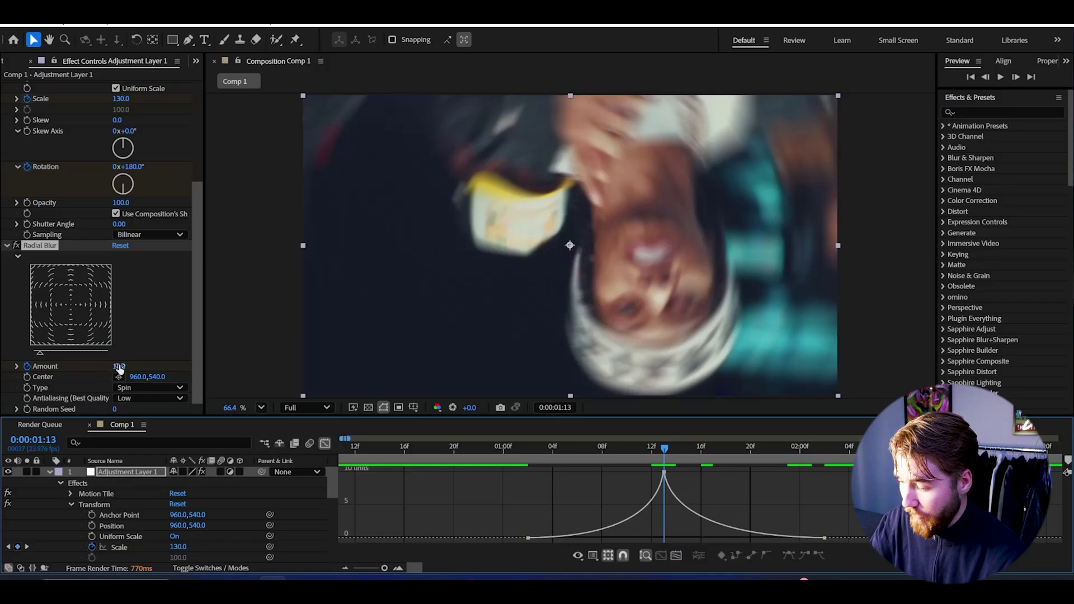
Raise the Radial Blur Amount at 0:00:01:13 to 100 and return to the layer view
drag(131, 366, 166, 361)
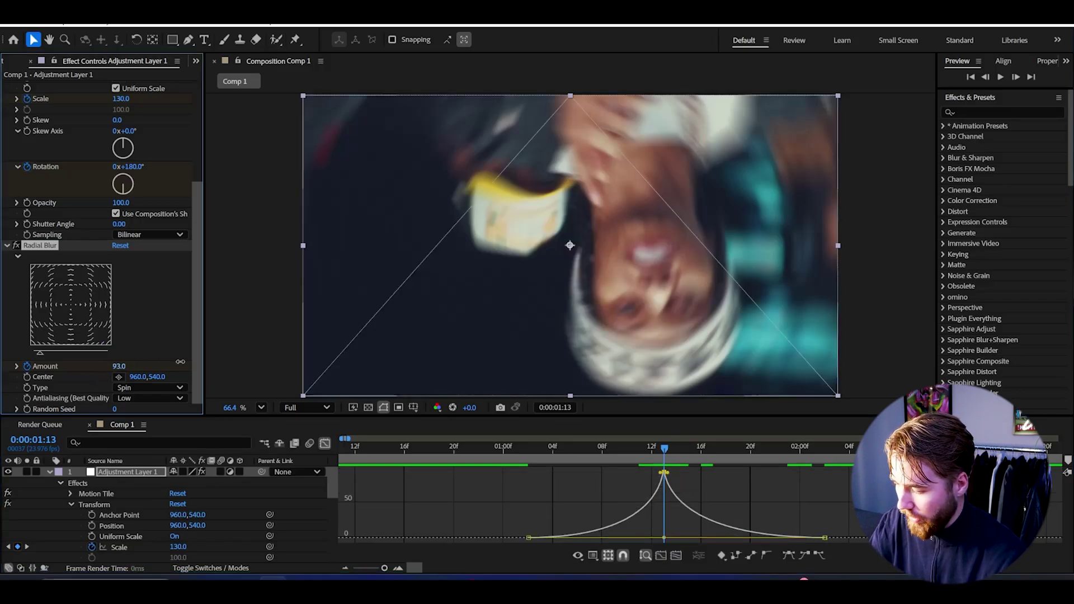
click(255, 363)
click(324, 443)
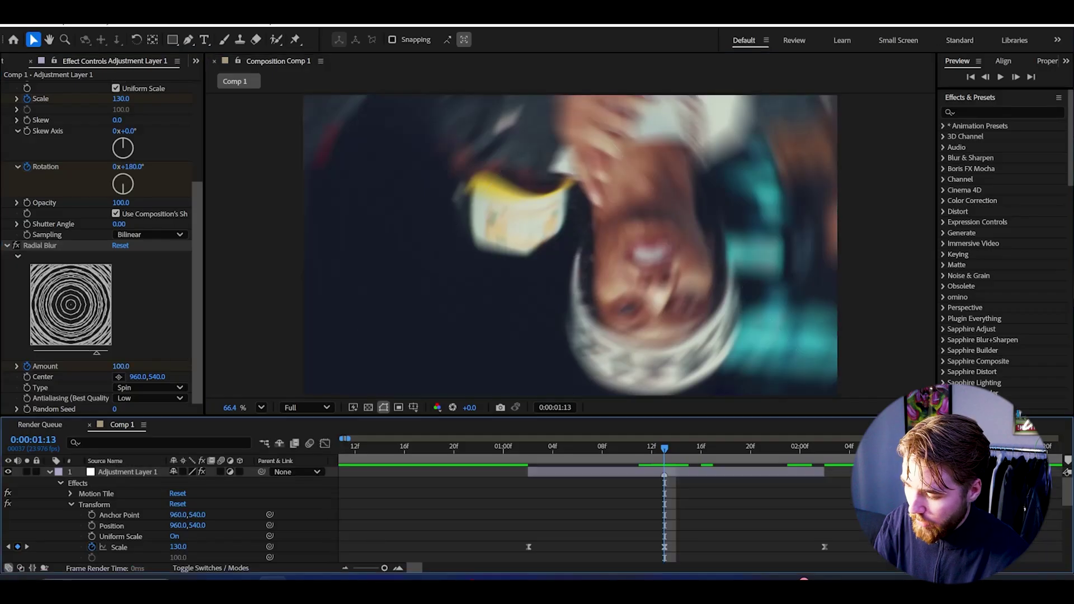
Play back the radially blurred transition from 0:00:00:19 and again from 0:00:01:00
drag(743, 532, 651, 547)
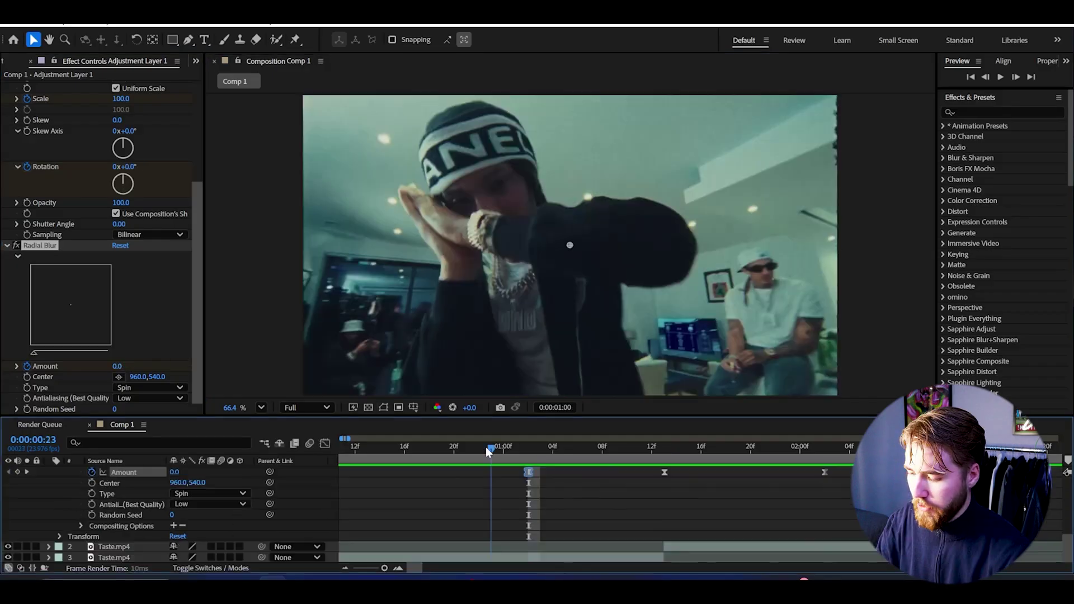
drag(489, 448, 446, 446)
key(space)
key(space)
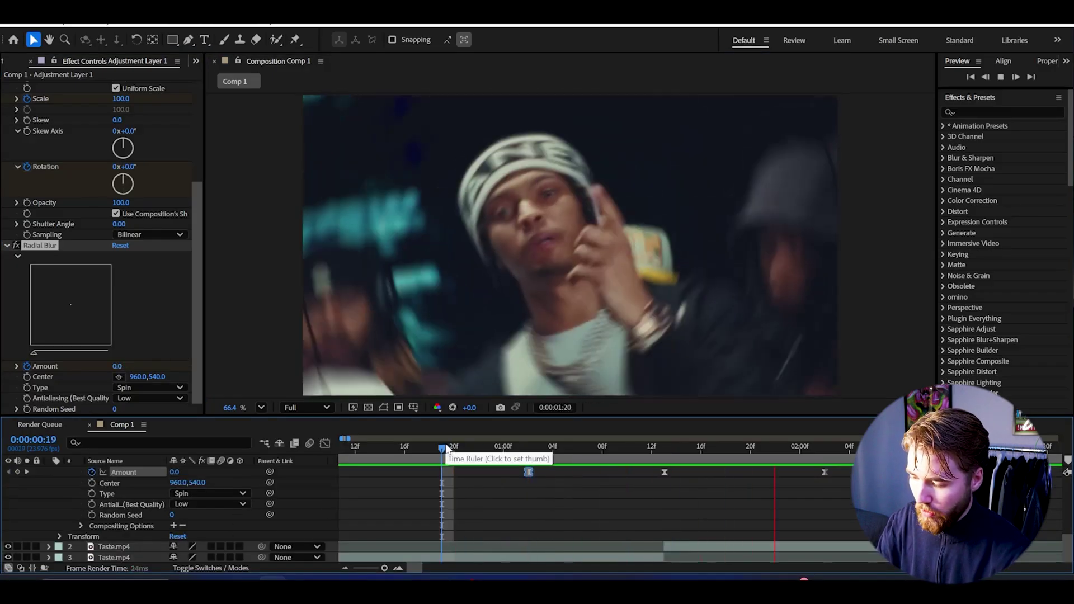
drag(446, 448, 516, 447)
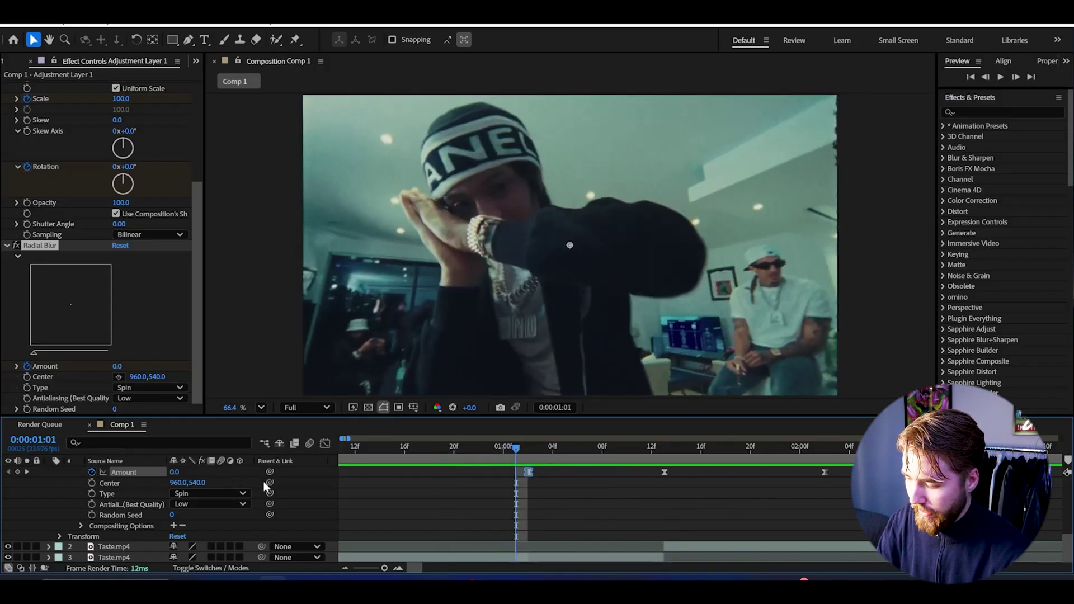
scroll(227, 481, up, 6)
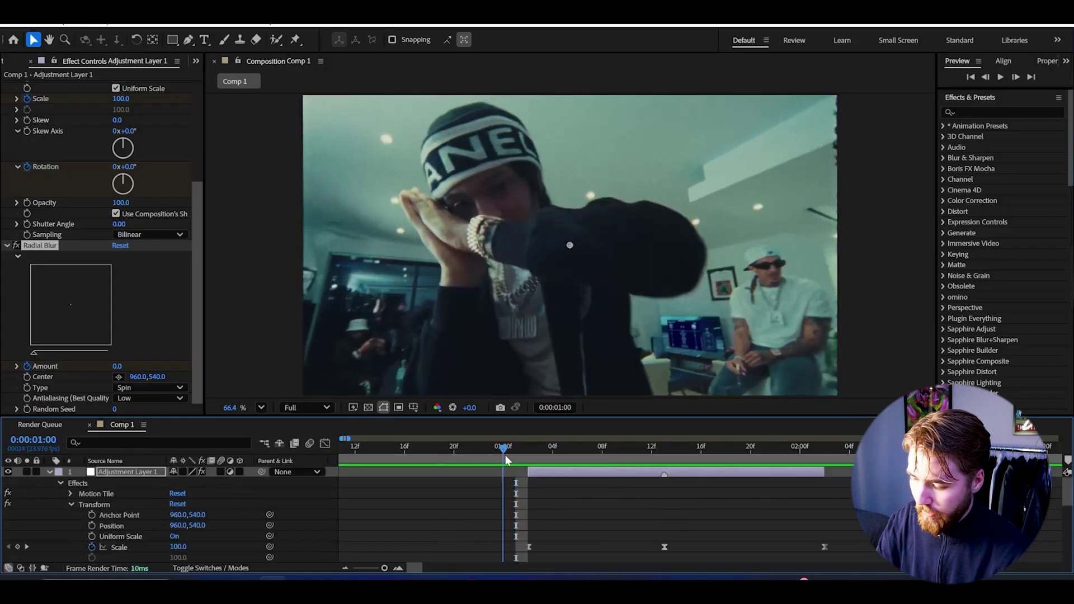
key(space)
Enable motion blur for the adjustment layer and the composition, and play back the transition from 0:00:01:00
key(space)
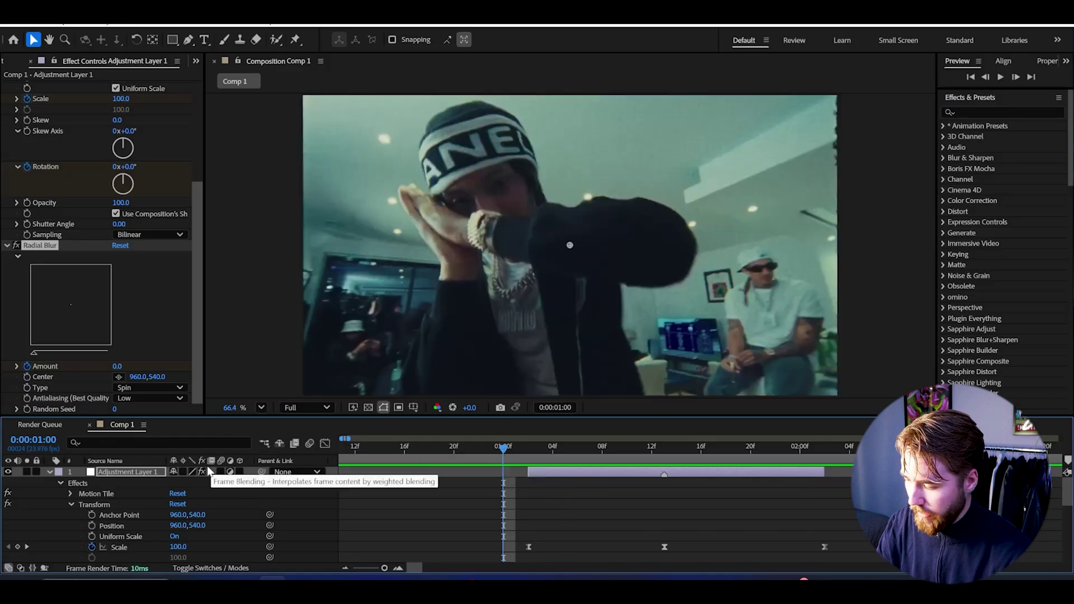
click(221, 471)
key(space)
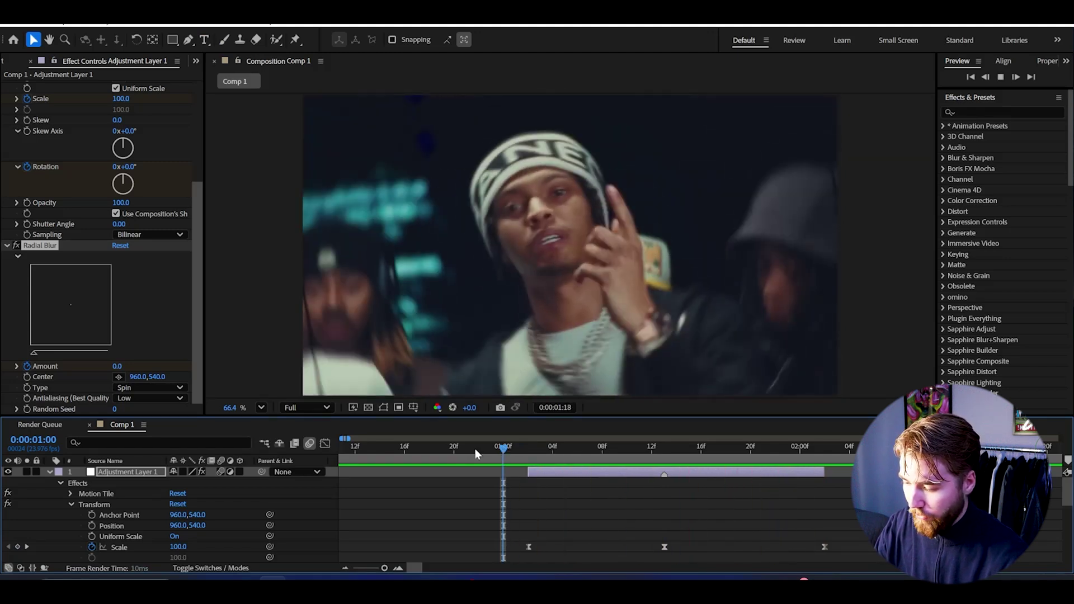
mouse_move(477, 450)
mouse_down()
mouse_move(146, 478)
mouse_move(493, 450)
mouse_up()
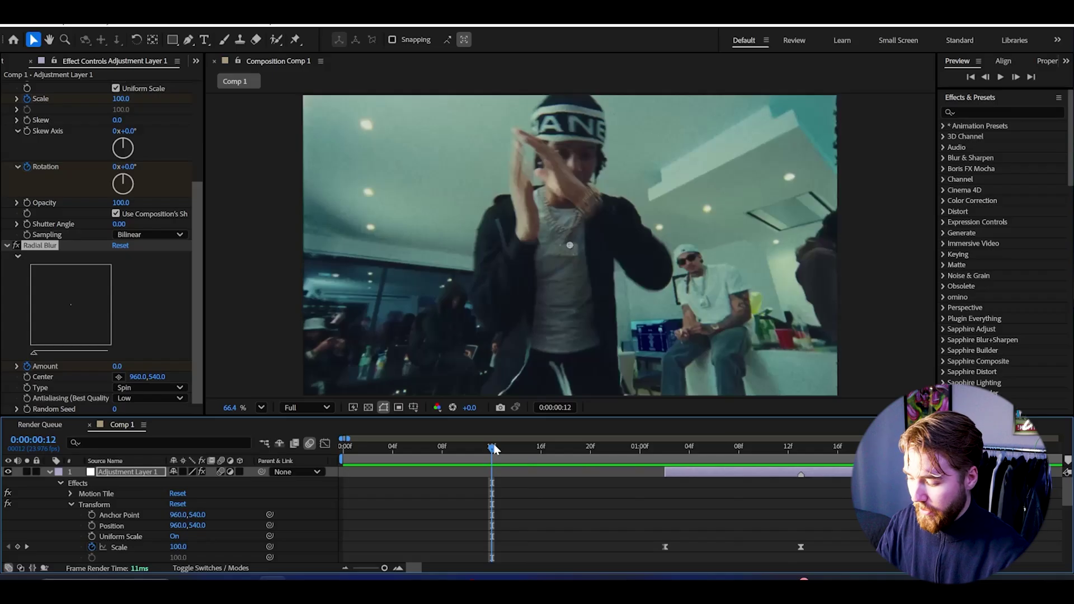
Save the adjustment layer's Motion Tile, Transform and Radial Blur effects as the animation preset "Smooth Spin Transition" in BONUS - ALL IN ONE > Transitions
click(686, 449)
click(47, 199)
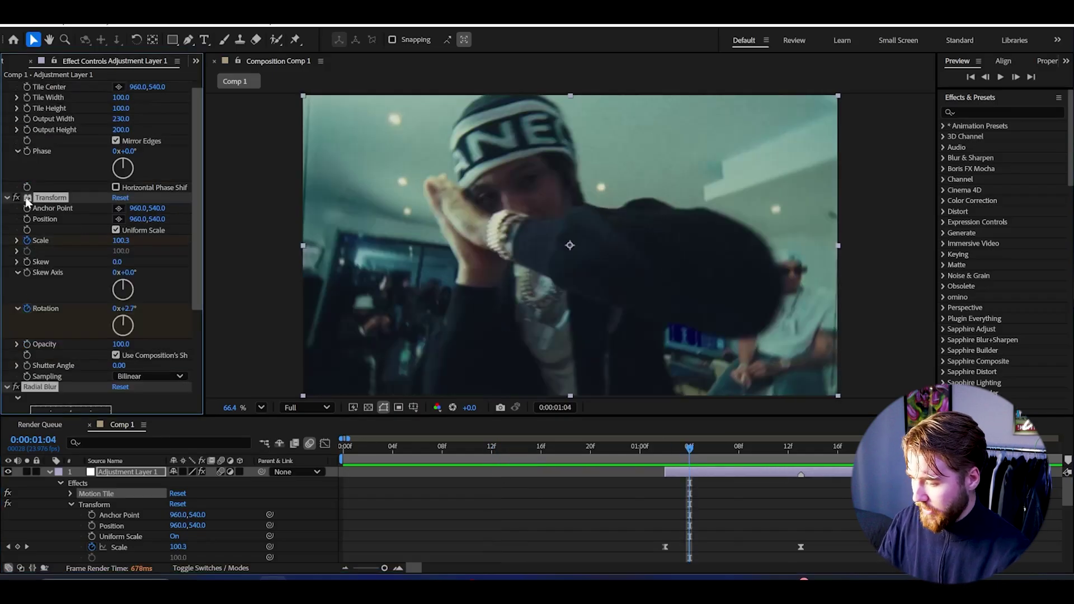
ctrl+click(8, 197)
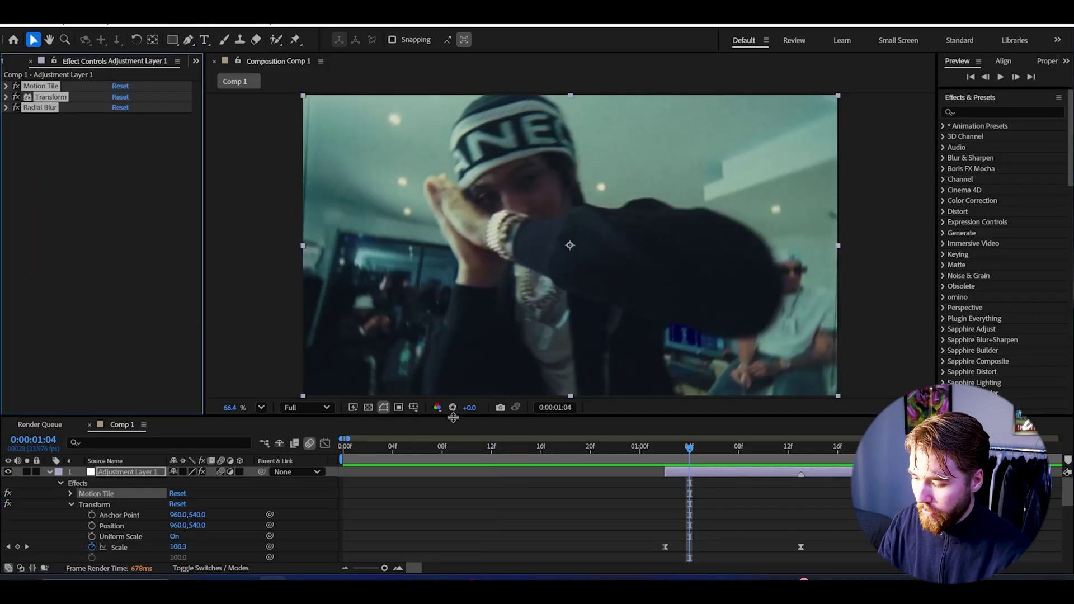
click(165, 23)
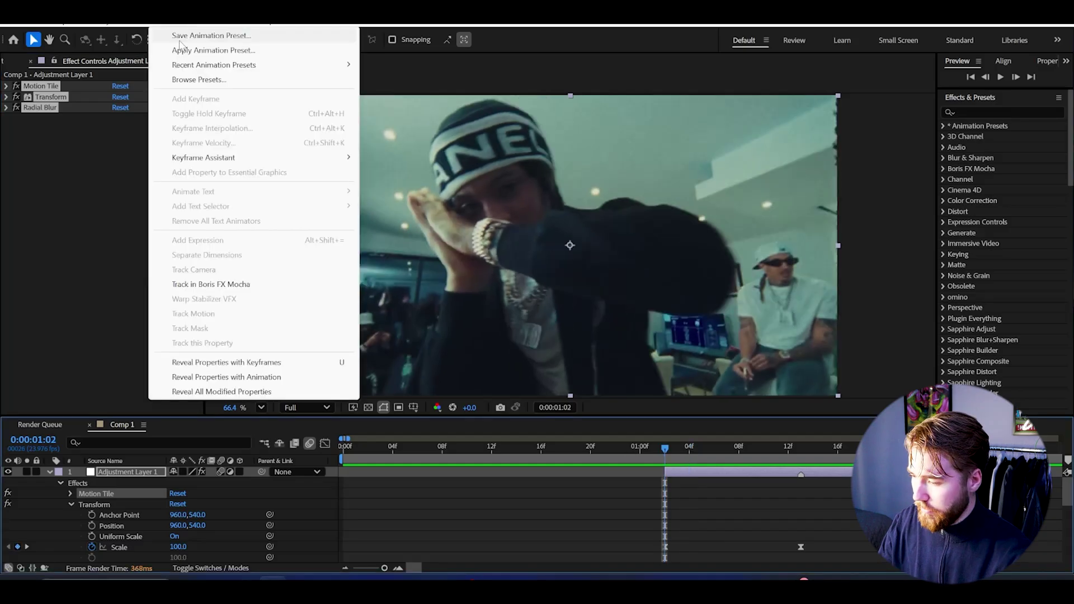
click(180, 37)
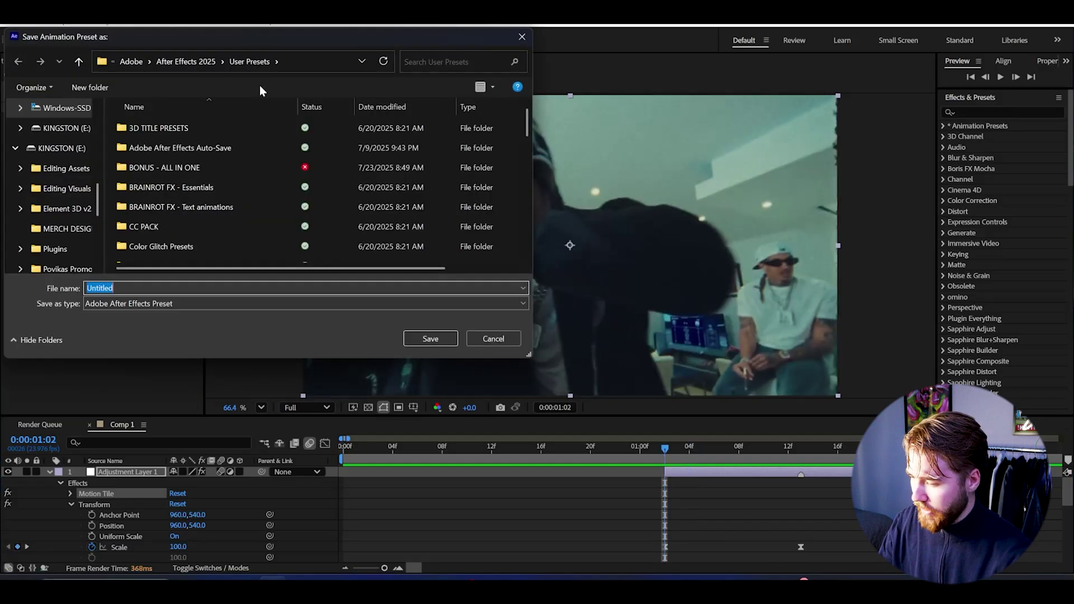
text(Smooth Spin Transitio)
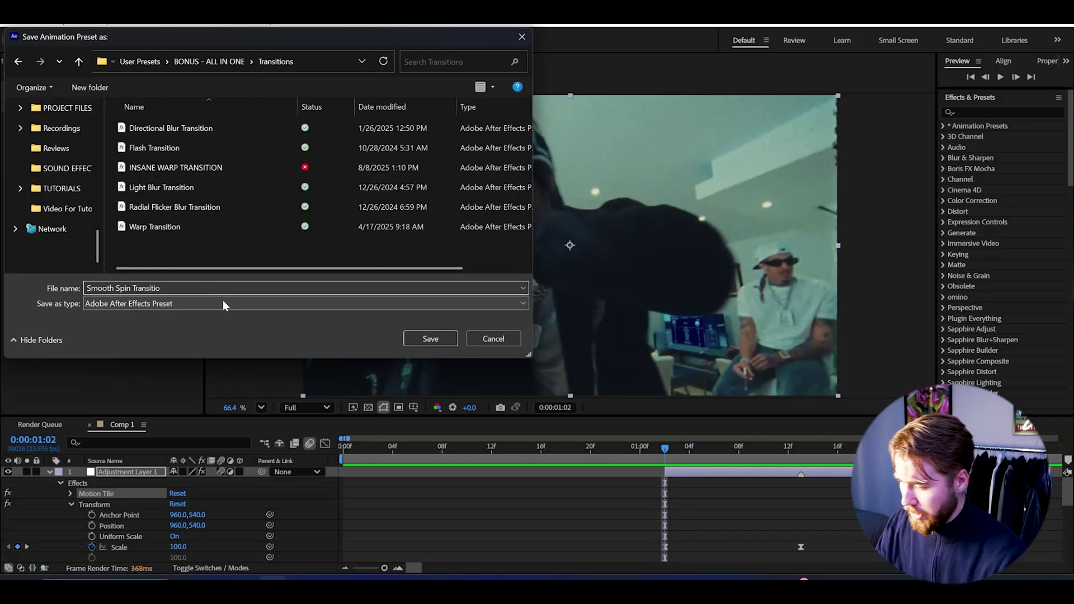
text(n)
click(428, 339)
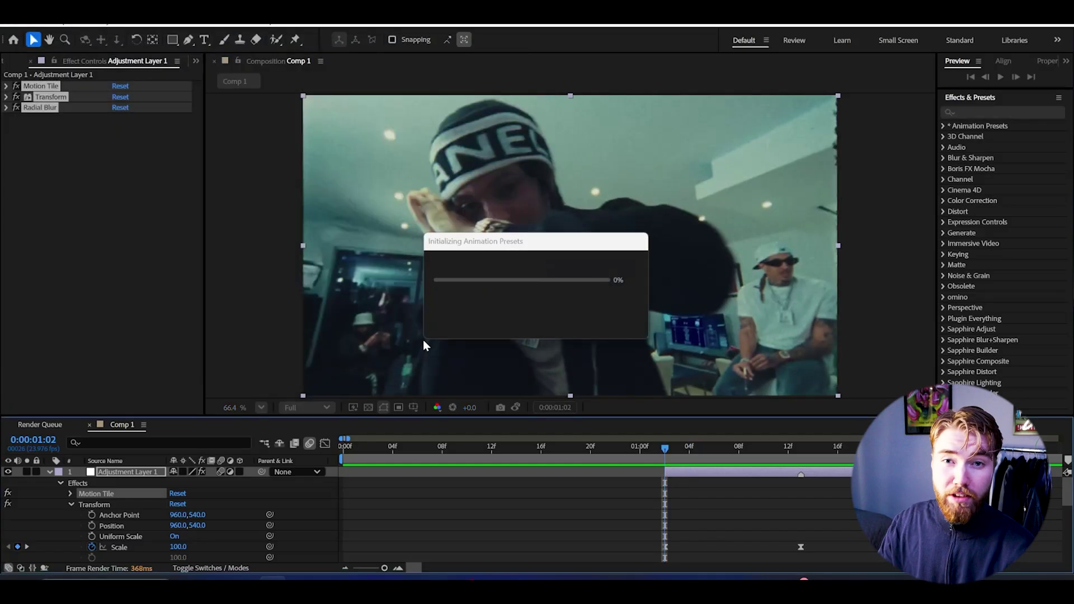